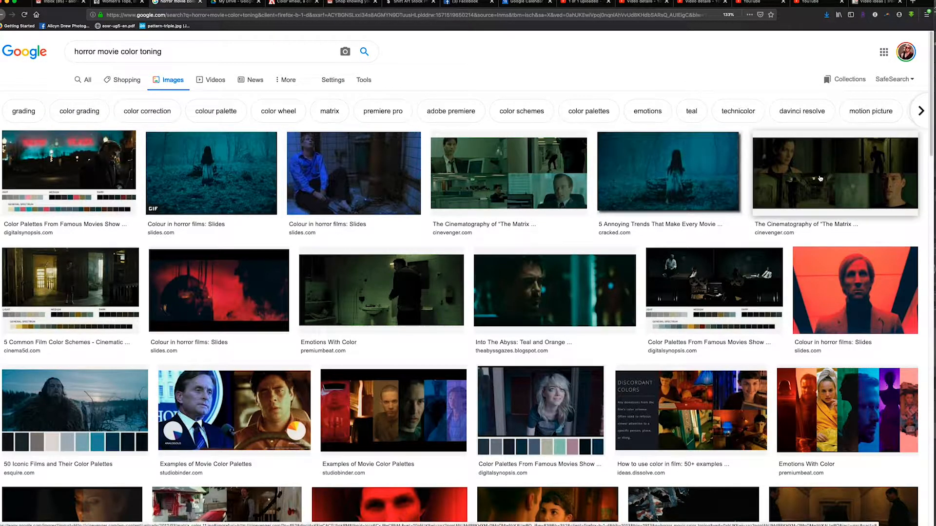
# Step: Switch to Adobe Color and build a Complementary palette of reds and greens, darkening the fourth swatch to 35% brightness
pyautogui.click(288, 2)
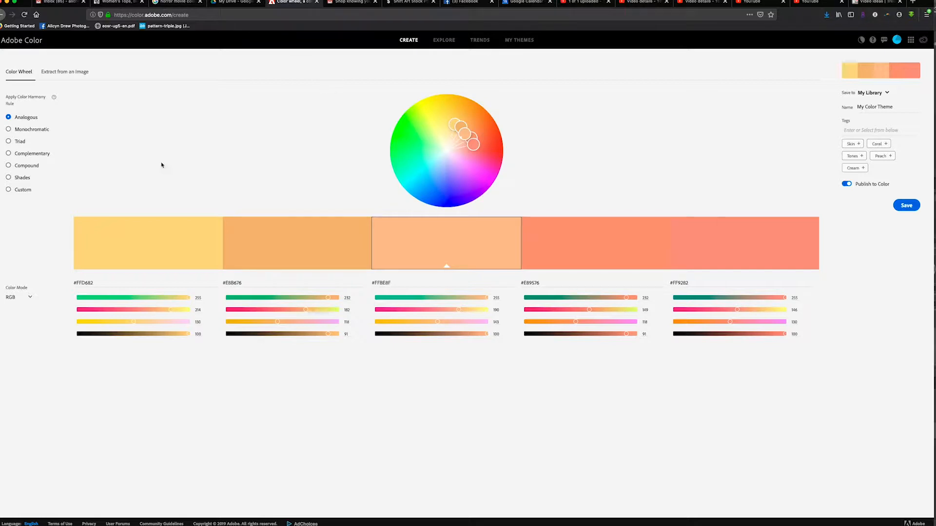
pyautogui.click(8, 154)
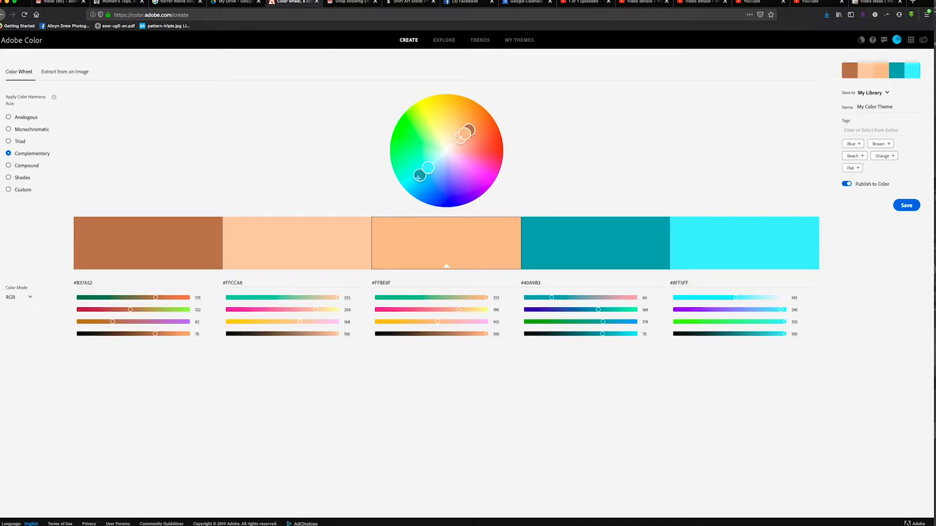
pyautogui.moveTo(419, 175); pyautogui.dragTo(407, 157)
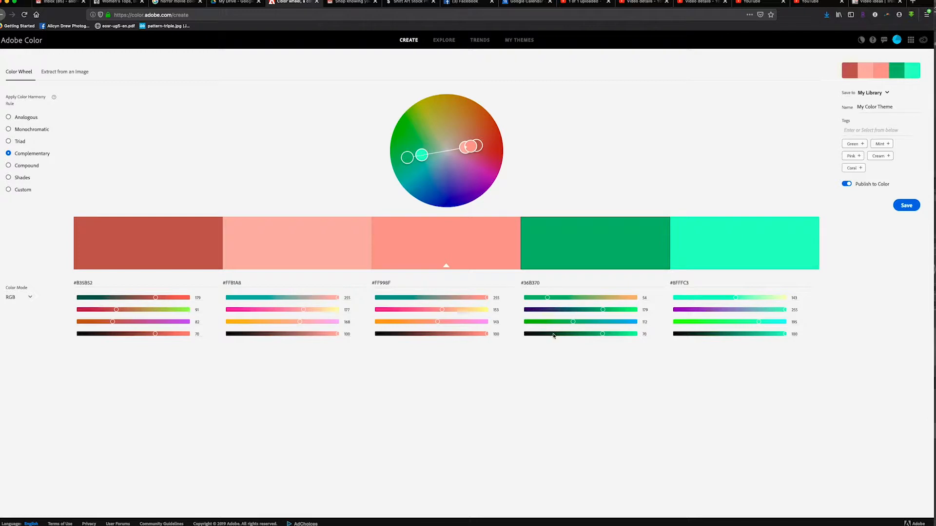
pyautogui.moveTo(553, 334); pyautogui.dragTo(562, 335)
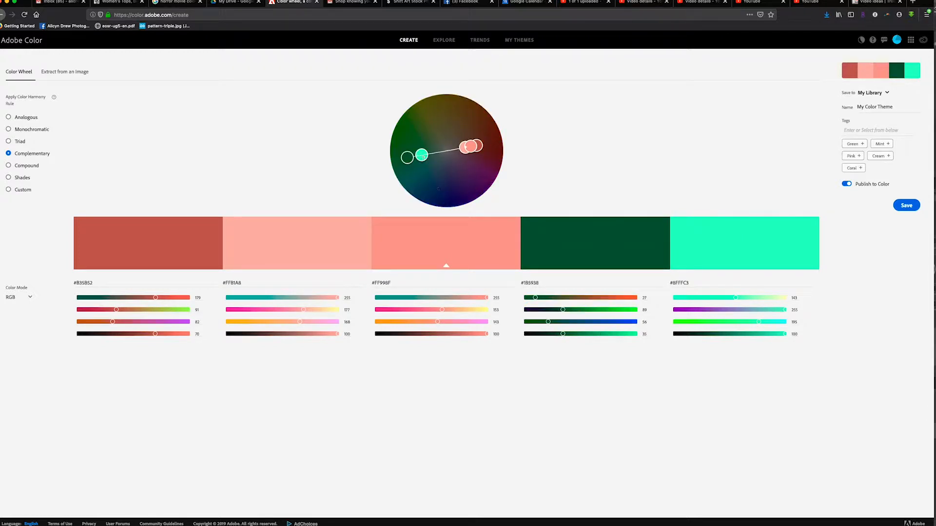
# Step: Shift the first swatch to a more orange, saturated red, and set its red value to 152
pyautogui.moveTo(478, 146); pyautogui.dragTo(485, 142)
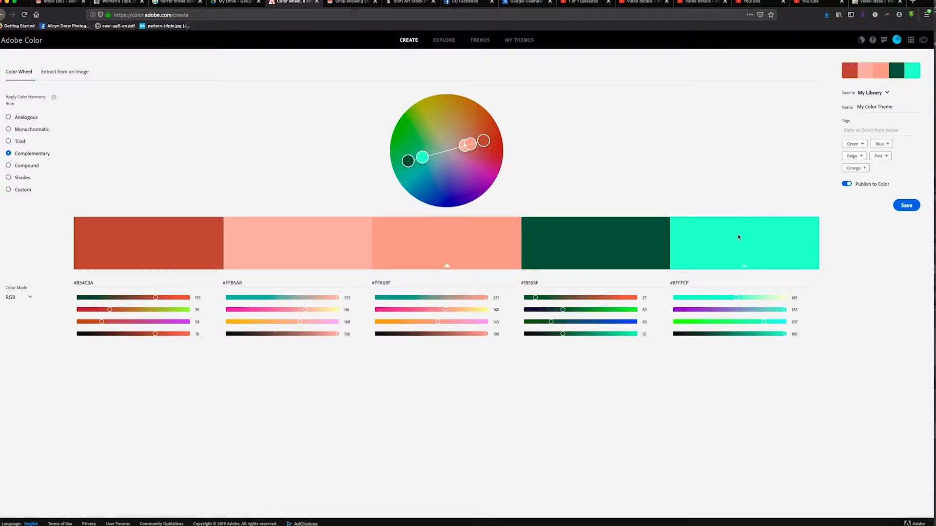
pyautogui.click(594, 247)
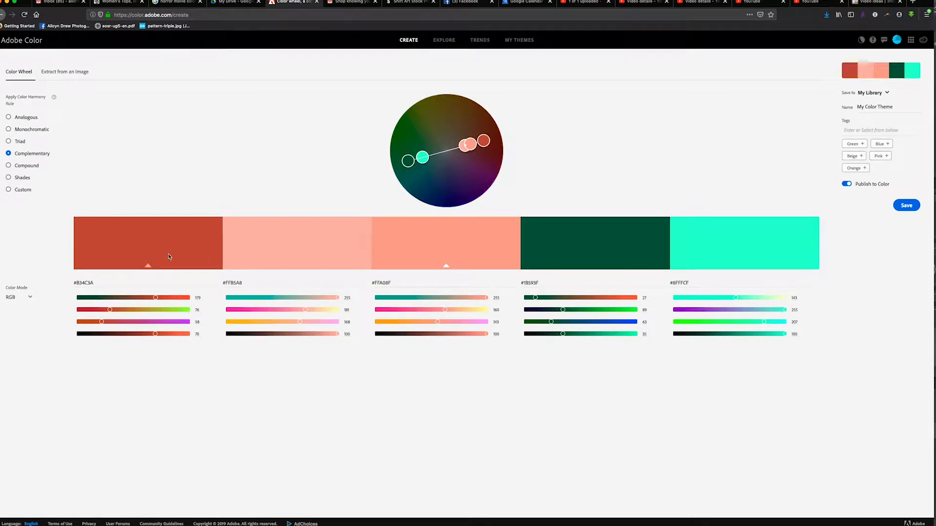
pyautogui.click(591, 257)
pyautogui.moveTo(141, 298); pyautogui.dragTo(123, 301)
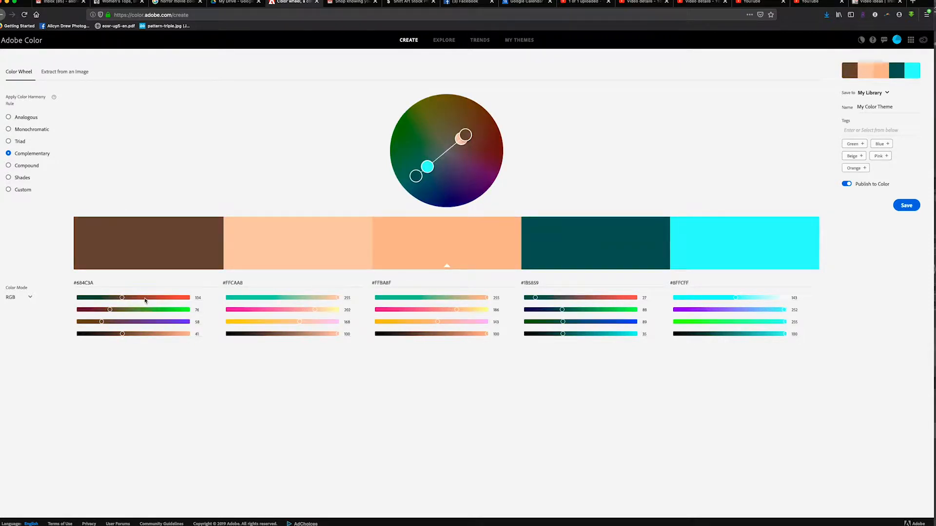
pyautogui.click(145, 298)
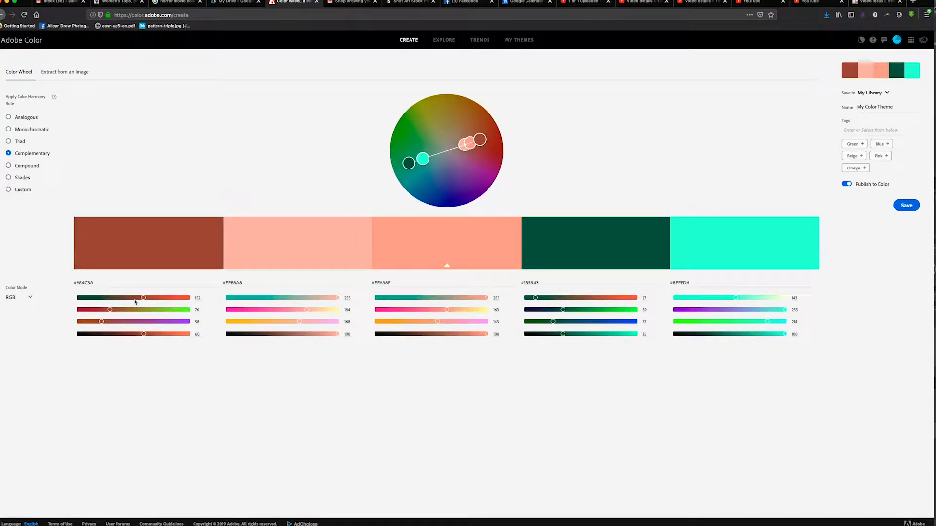
# Step: Compare the palette under the Triad, Monochromatic and Analogous harmony rules
pyautogui.click(9, 142)
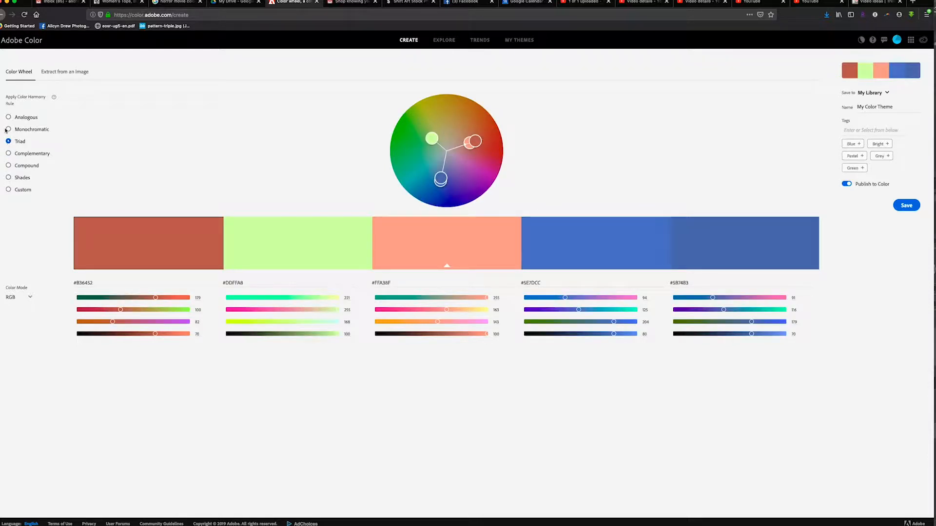
pyautogui.click(8, 129)
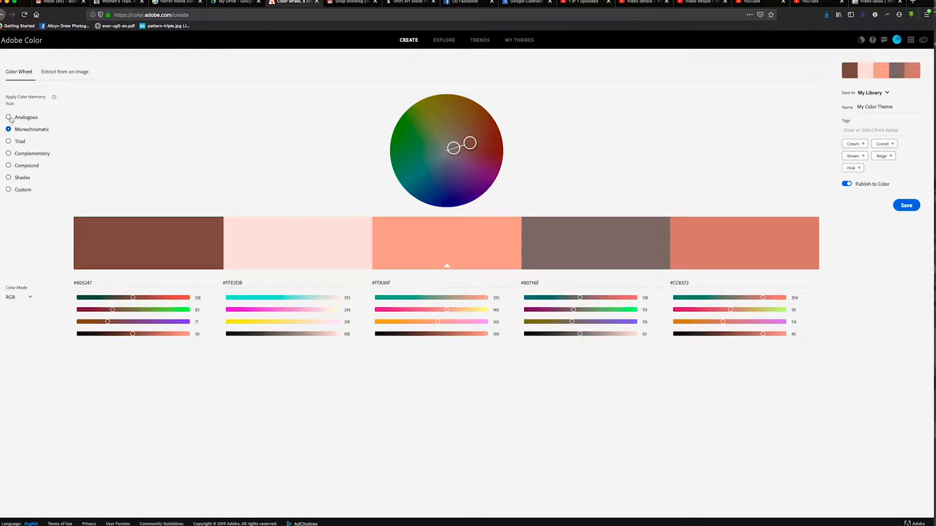
pyautogui.click(9, 118)
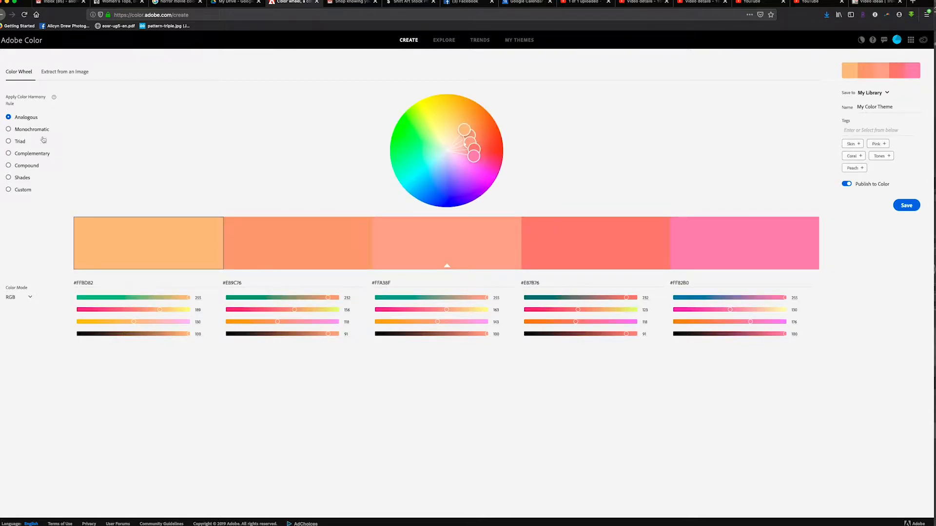
# Step: Apply the Compound harmony rule, shift the fifth swatch toward teal on the wheel, and set the first swatch's red value to 109
pyautogui.click(9, 165)
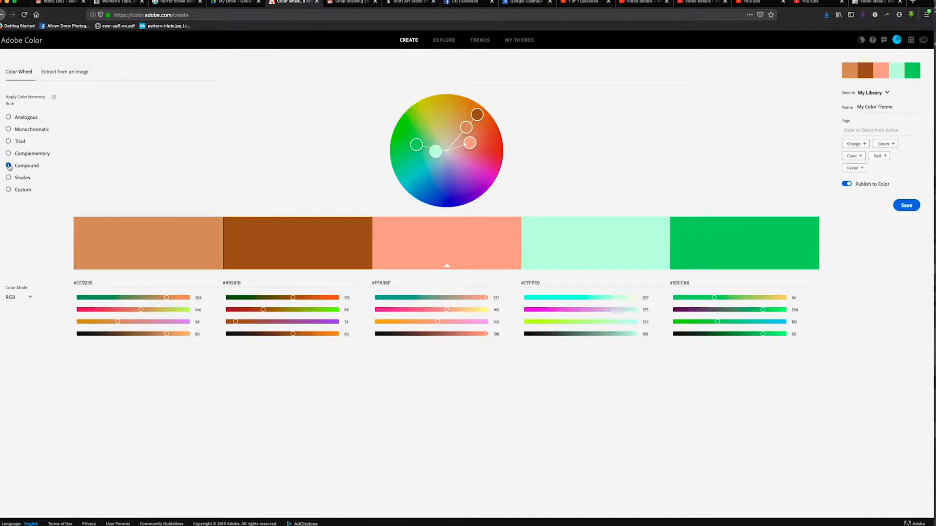
pyautogui.click(142, 297)
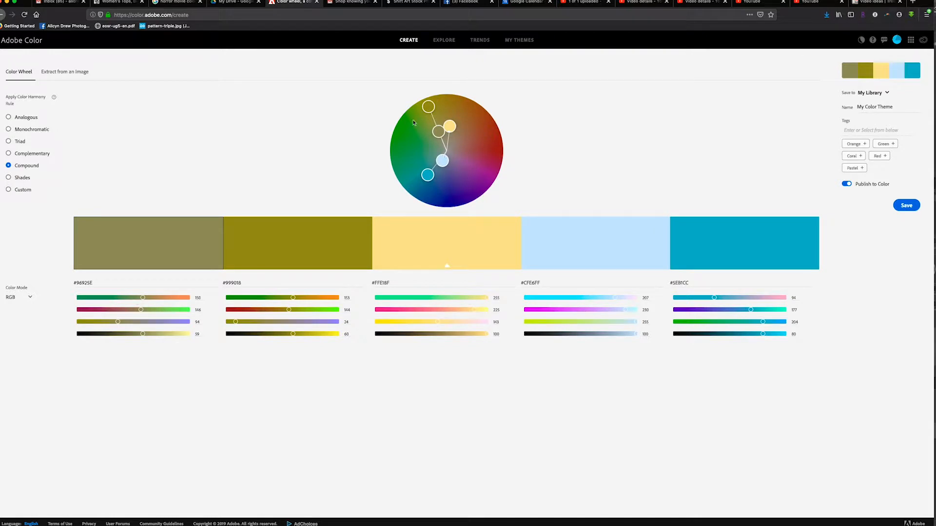
pyautogui.moveTo(427, 175); pyautogui.dragTo(419, 168)
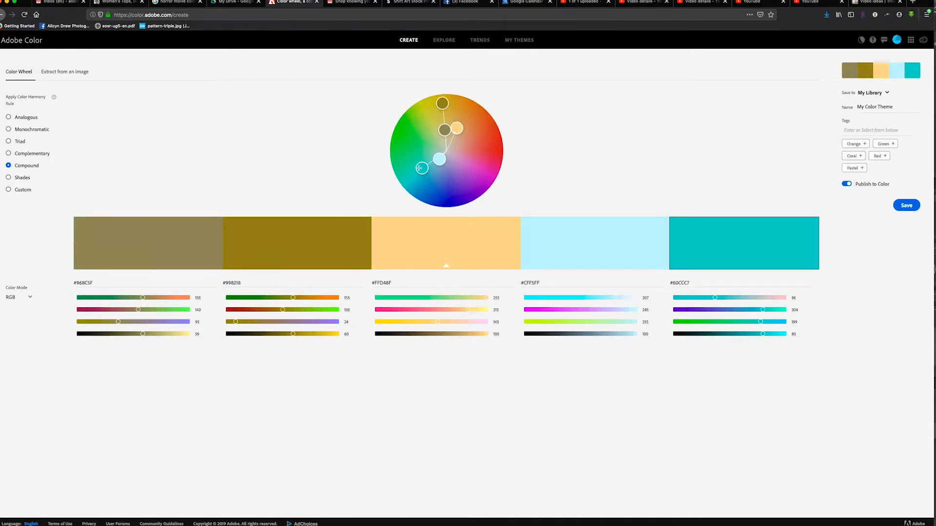
pyautogui.click(124, 298)
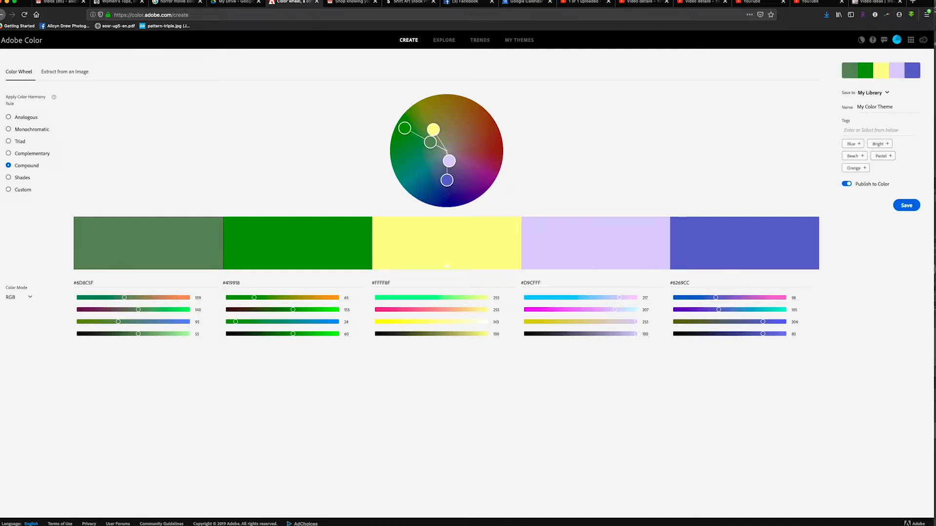
# Step: Return to the Complementary rule, shift the first swatch toward green on the wheel, and adjust its red value
pyautogui.click(8, 154)
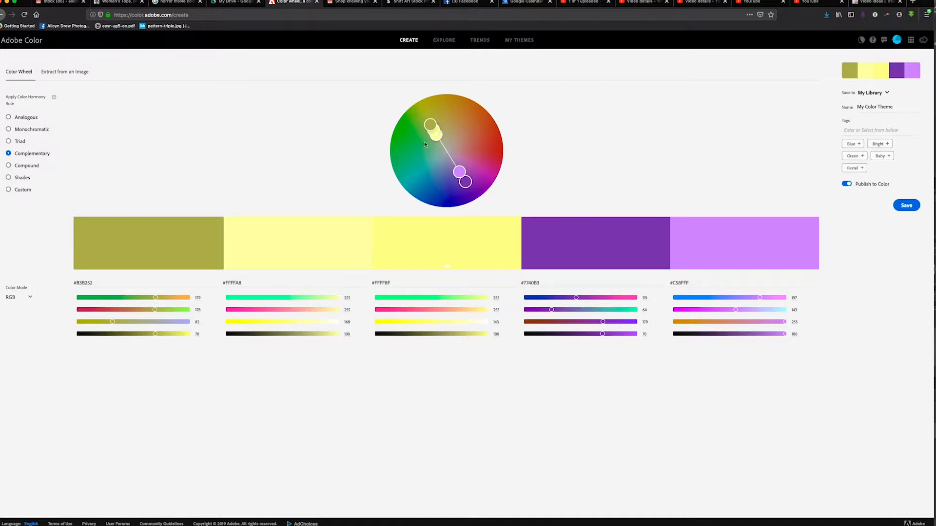
pyautogui.moveTo(427, 126); pyautogui.dragTo(421, 133)
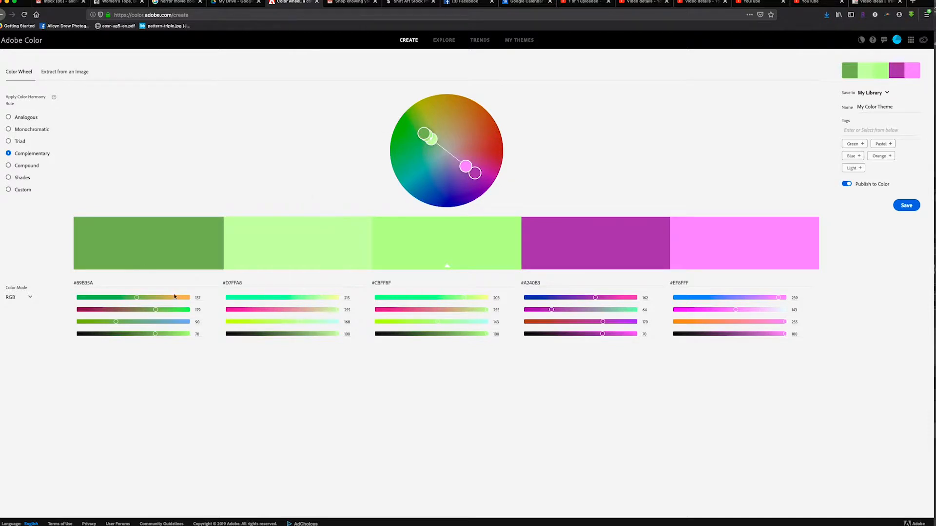
pyautogui.click(141, 298)
pyautogui.click(97, 298)
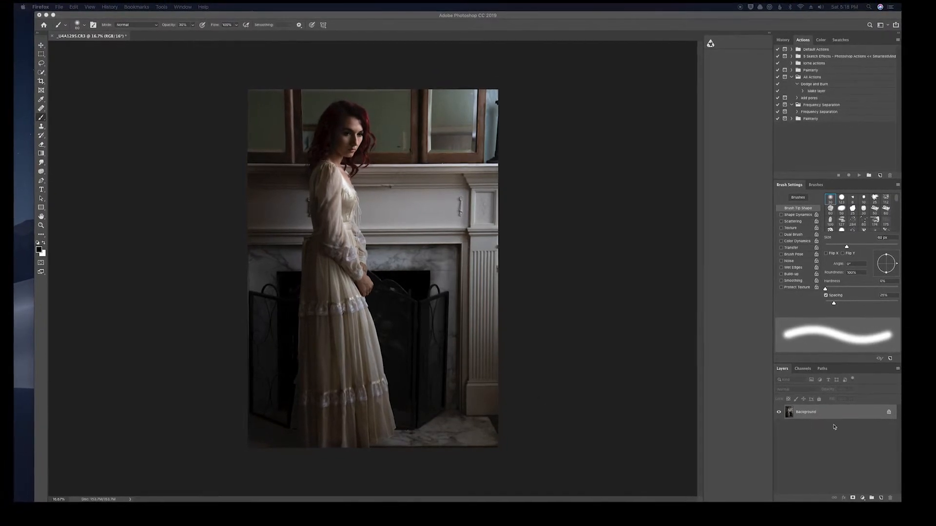
# Step: In Photoshop, add a Curves adjustment layer above the portrait and raise the upper midtones slightly
pyautogui.click(854, 493)
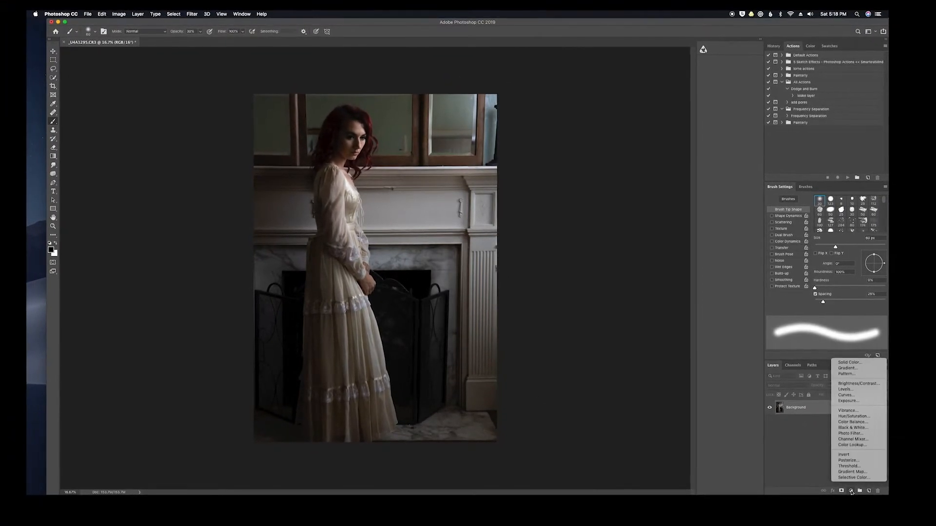
pyautogui.click(838, 392)
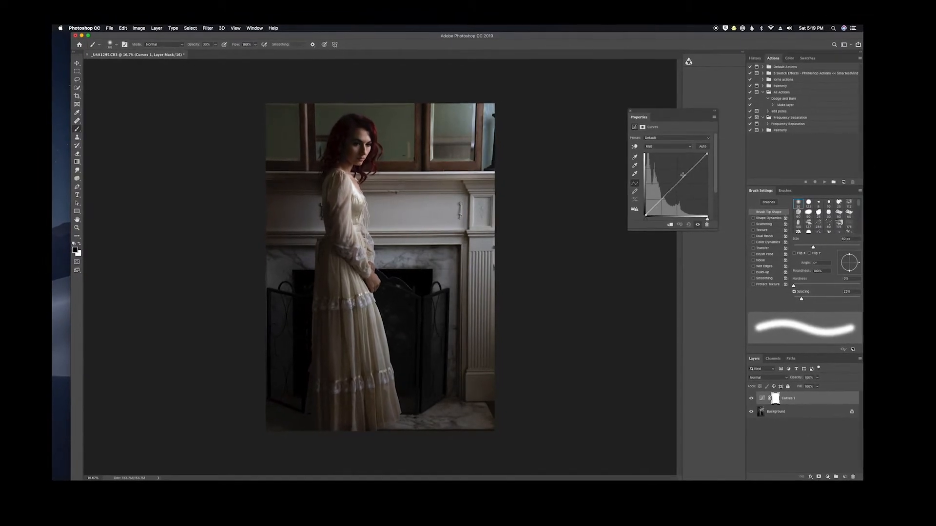
pyautogui.click(686, 174)
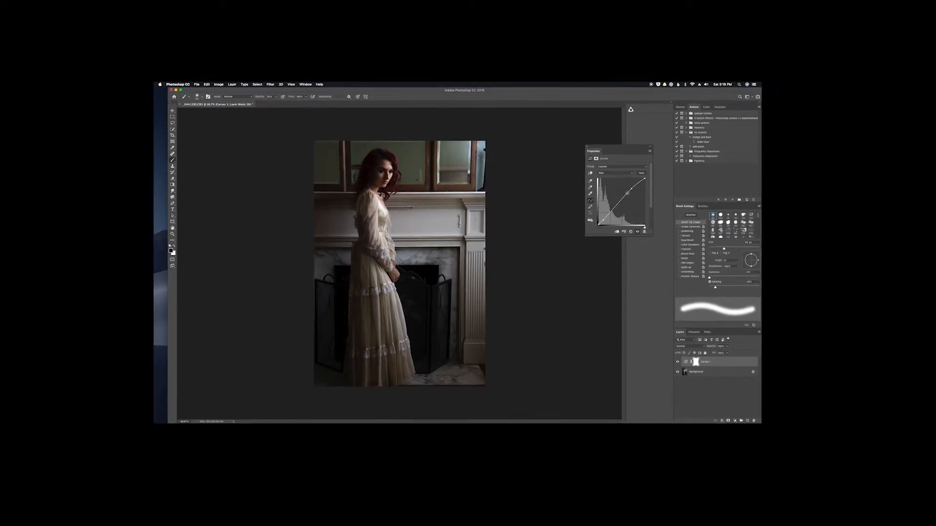
pyautogui.click(583, 151)
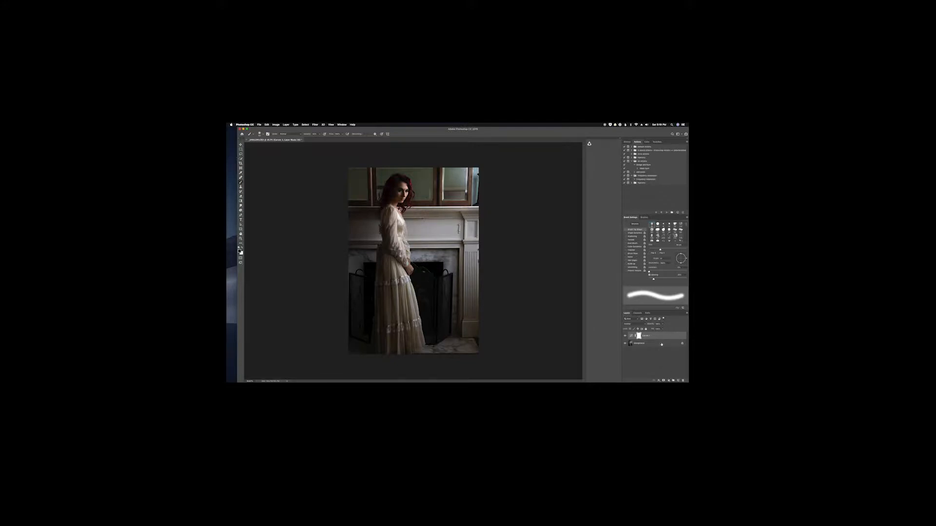
# Step: Add a Solid Color fill layer in a dark muted green and set its blend mode to Soft Light
pyautogui.click(668, 381)
pyautogui.click(673, 311)
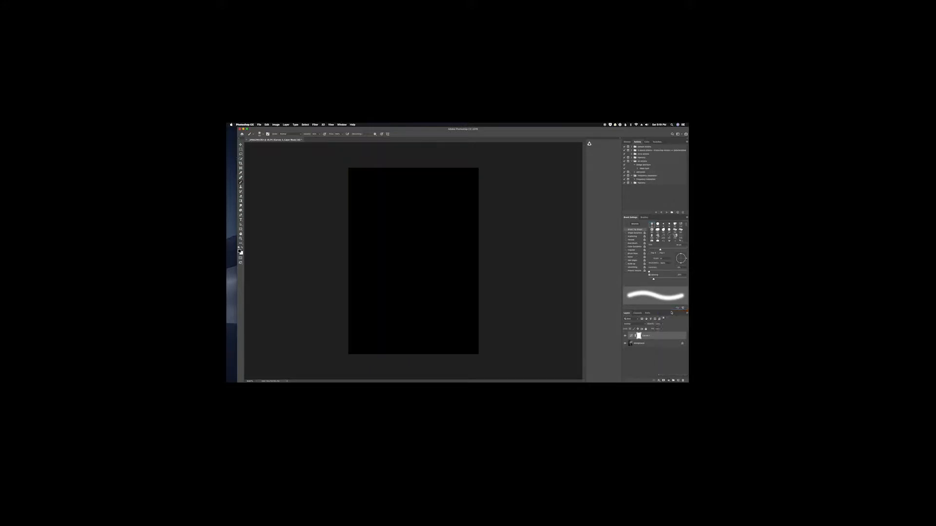
pyautogui.click(623, 229)
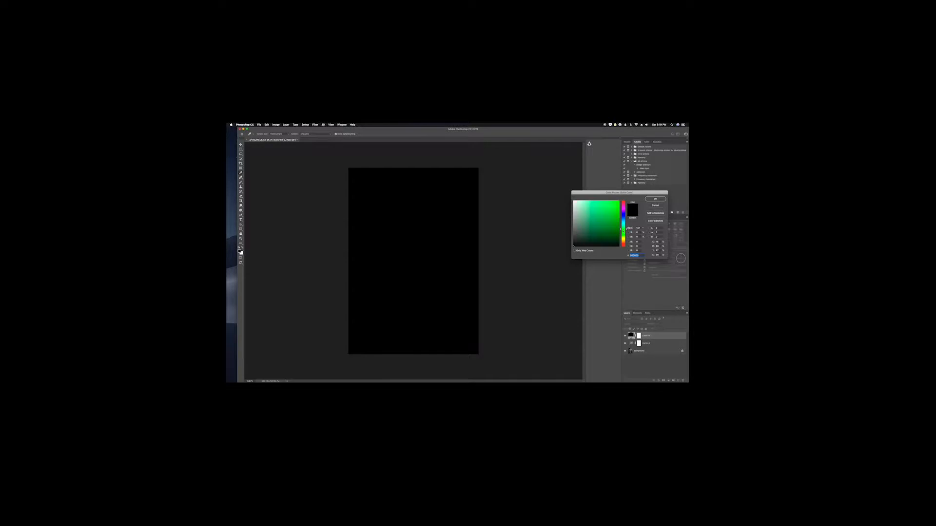
pyautogui.click(582, 230)
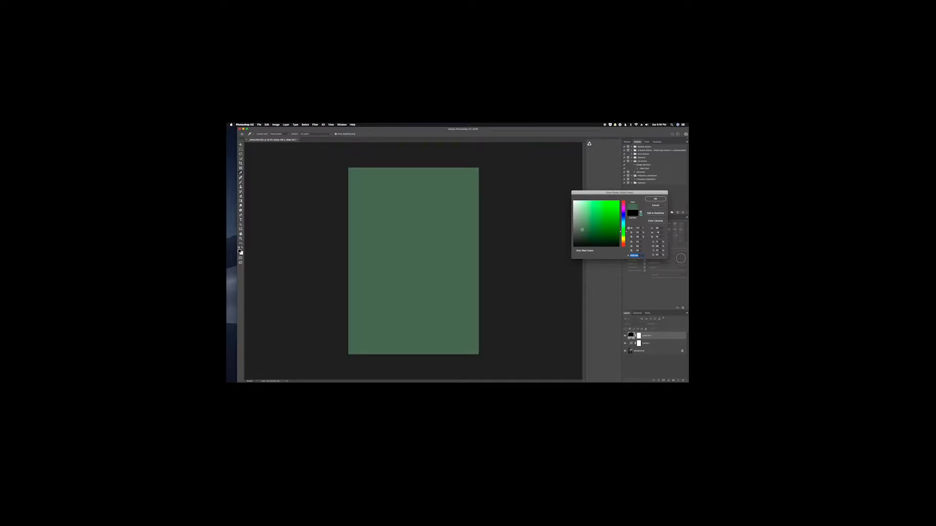
pyautogui.click(656, 199)
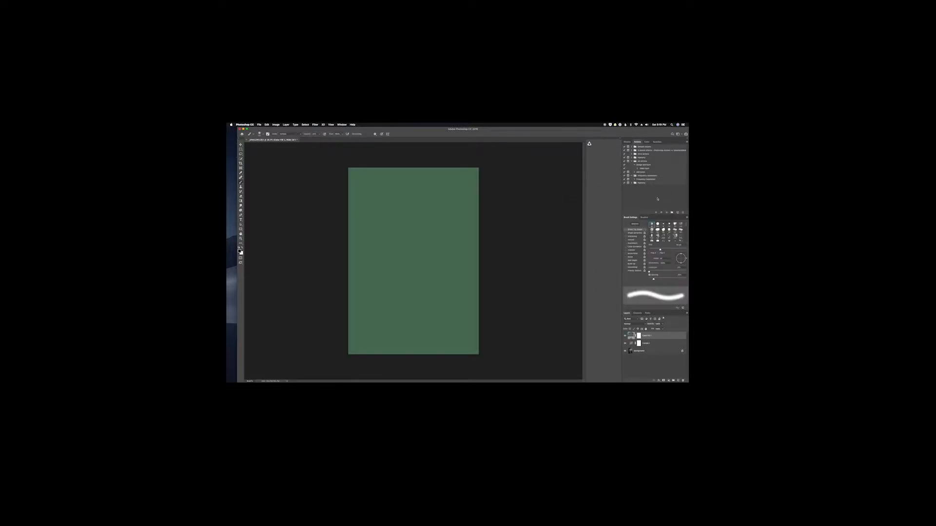
pyautogui.click(644, 325)
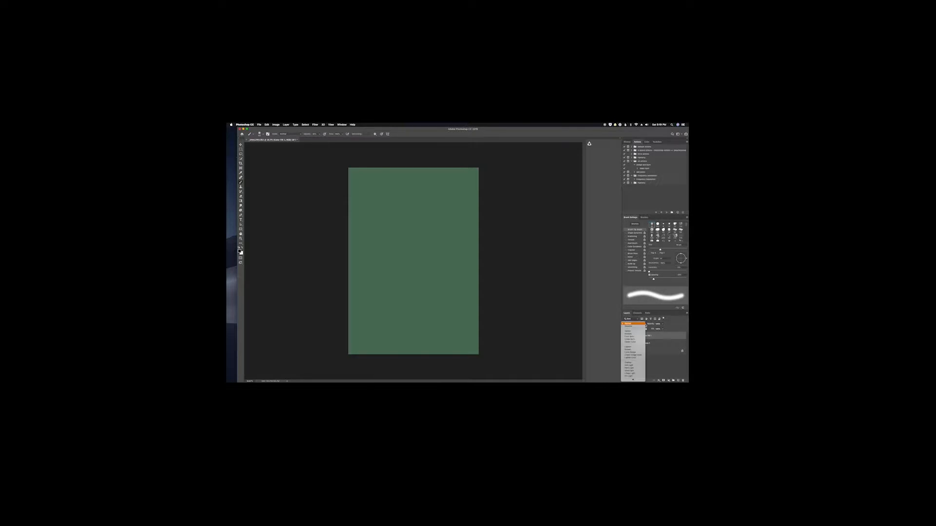
pyautogui.click(633, 365)
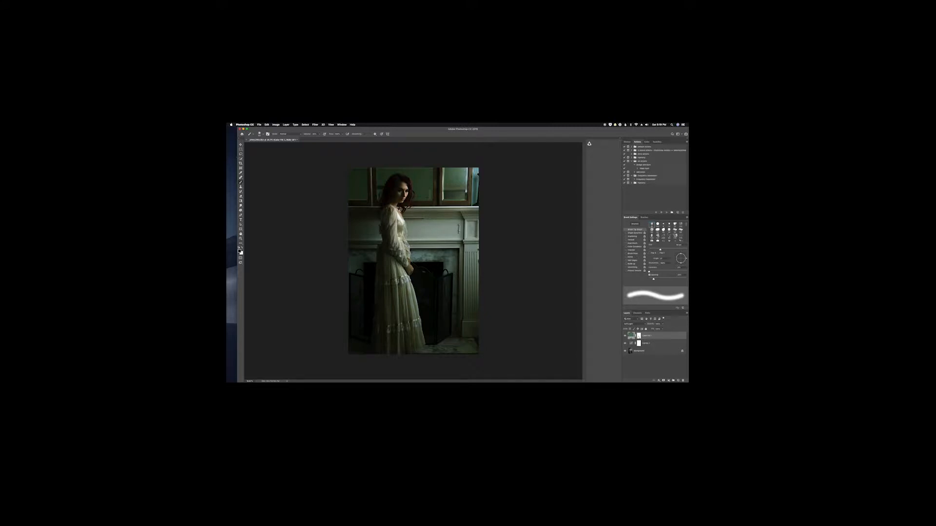
# Step: Change the fill layer's colour to a slightly lighter muted green after trying a strongly saturated green
pyautogui.click(639, 336)
pyautogui.click(630, 336)
pyautogui.doubleClick(631, 336)
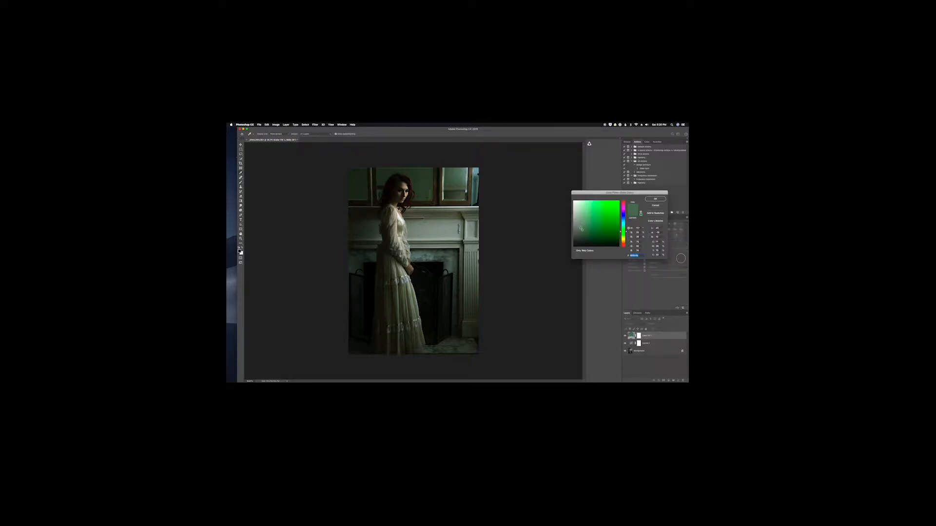
pyautogui.click(579, 227)
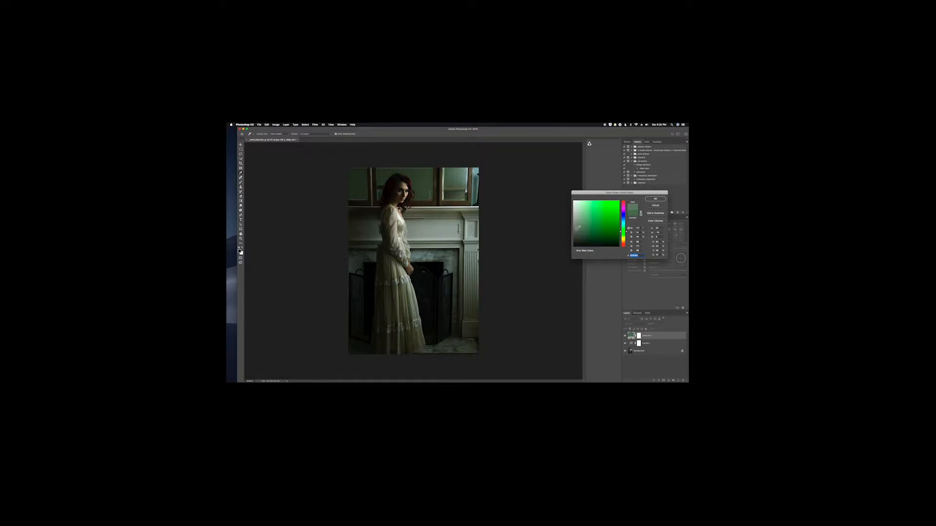
pyautogui.moveTo(579, 227); pyautogui.dragTo(610, 224)
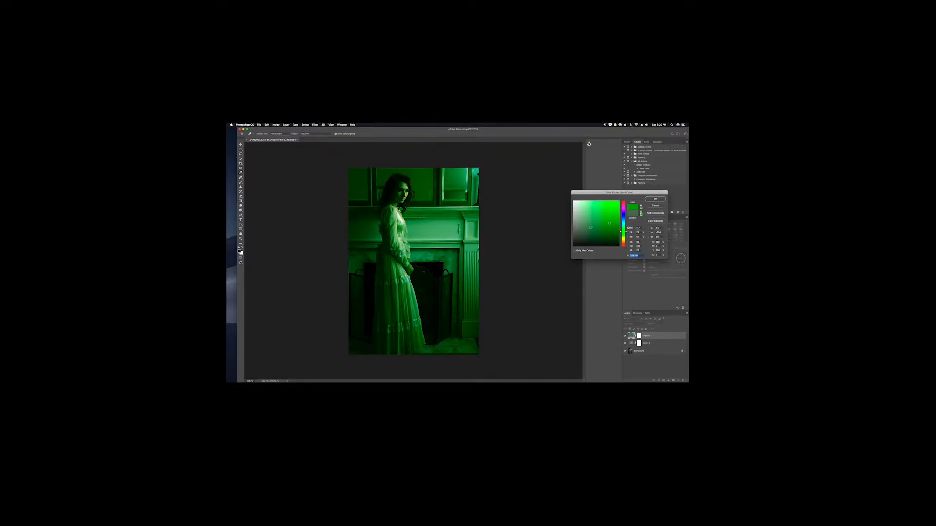
pyautogui.click(580, 227)
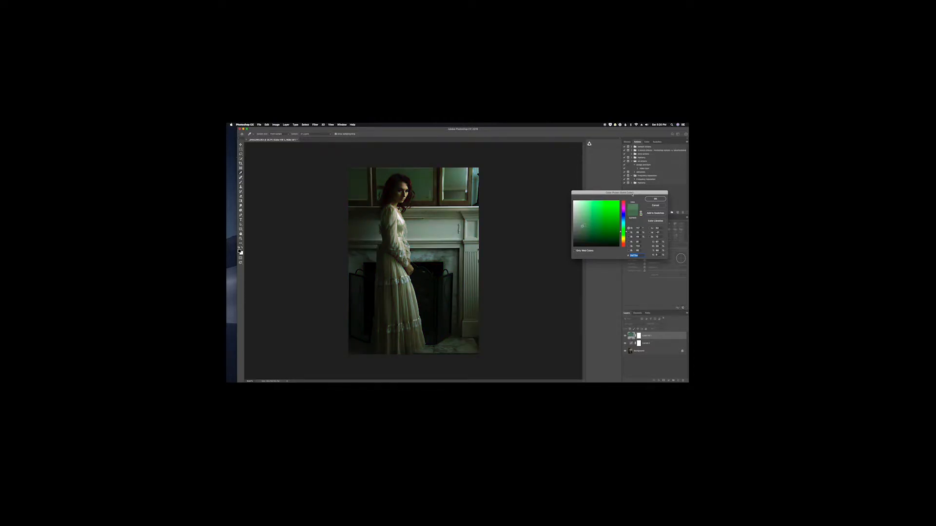
pyautogui.click(654, 200)
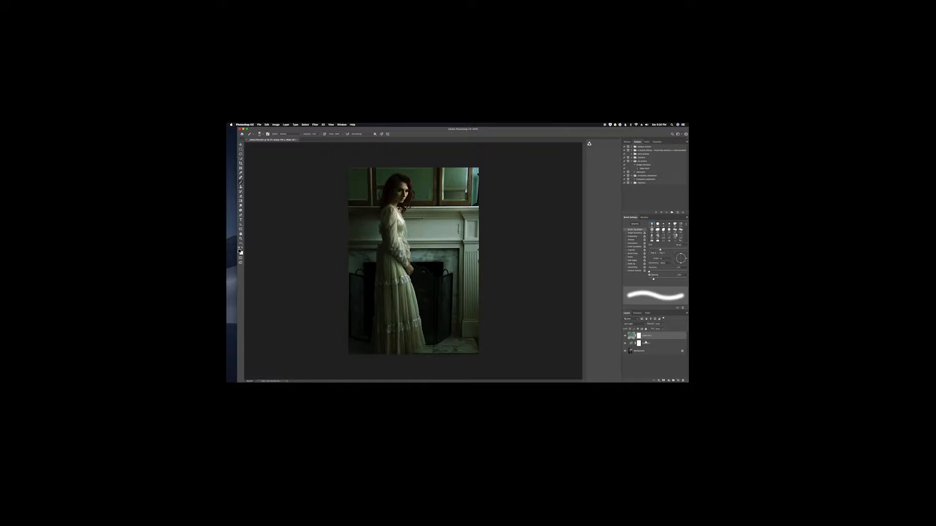
# Step: Use Apply Image with the merged RGB image inverted on the green fill layer's mask, and inspect the mask by itself
pyautogui.click(638, 336)
pyautogui.click(276, 125)
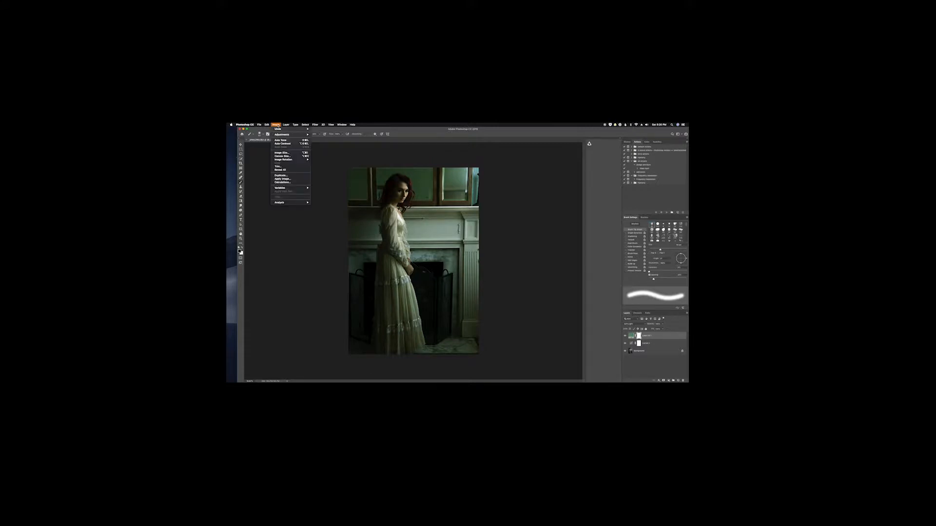
pyautogui.click(281, 180)
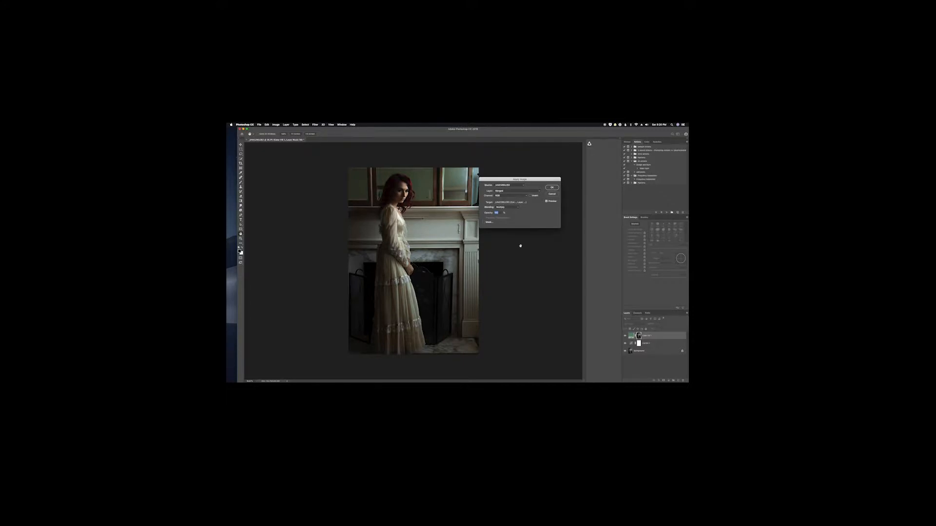
pyautogui.click(530, 196)
pyautogui.click(552, 188)
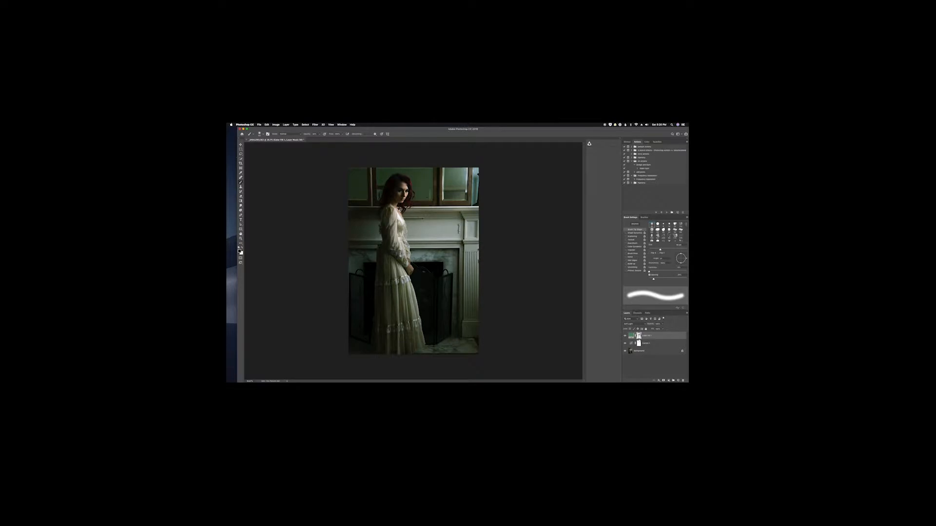
pyautogui.keyDown('alt'); pyautogui.click(639, 336); pyautogui.keyUp('alt')
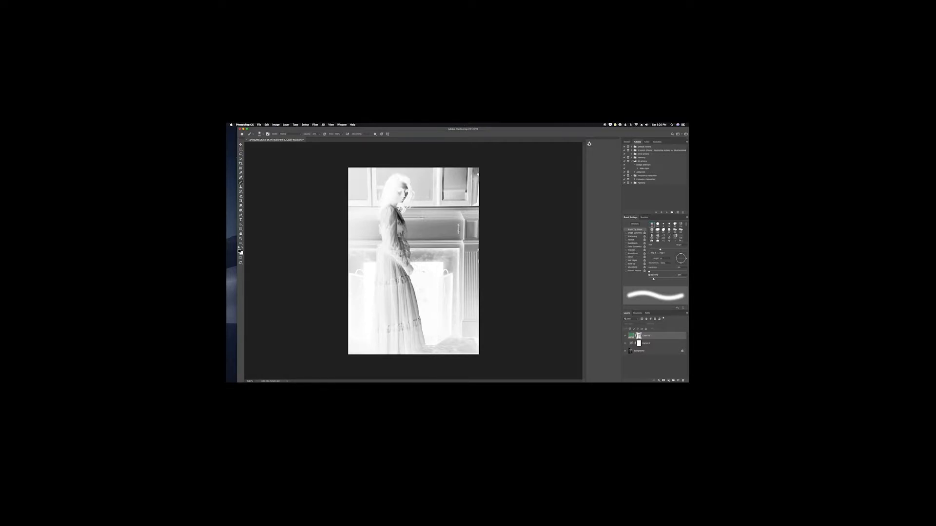
pyautogui.keyDown('alt'); pyautogui.click(639, 337); pyautogui.keyUp('alt')
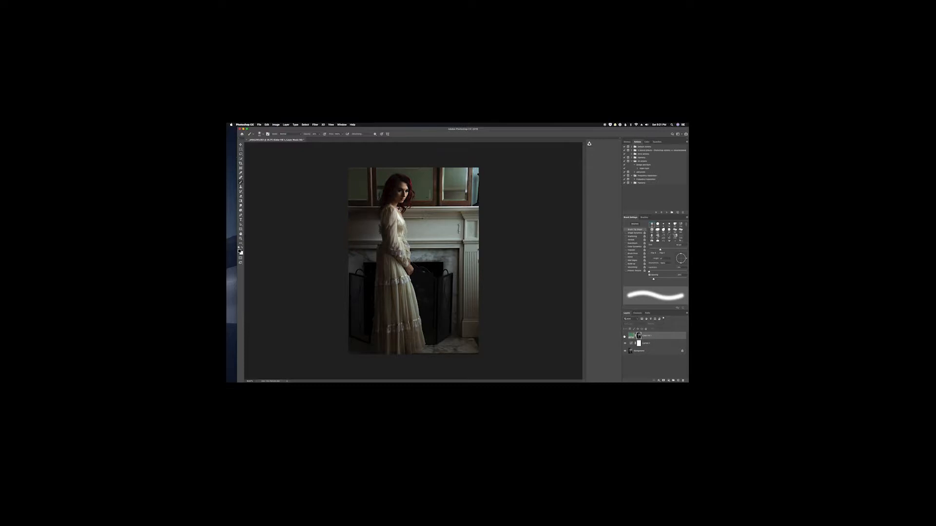
# Step: Change the green fill layer's colour to a brighter, more saturated mid green, and inspect its mask by itself
pyautogui.click(631, 336)
pyautogui.doubleClick(631, 336)
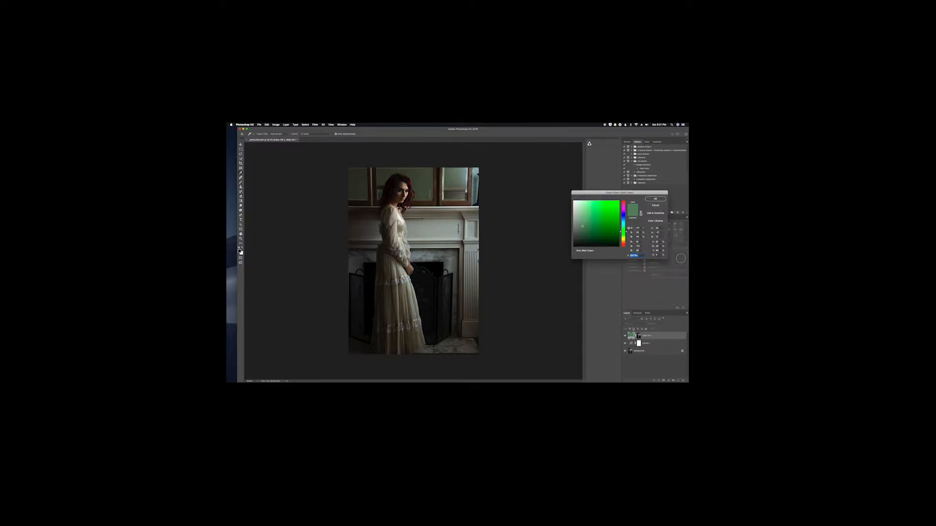
pyautogui.click(586, 232)
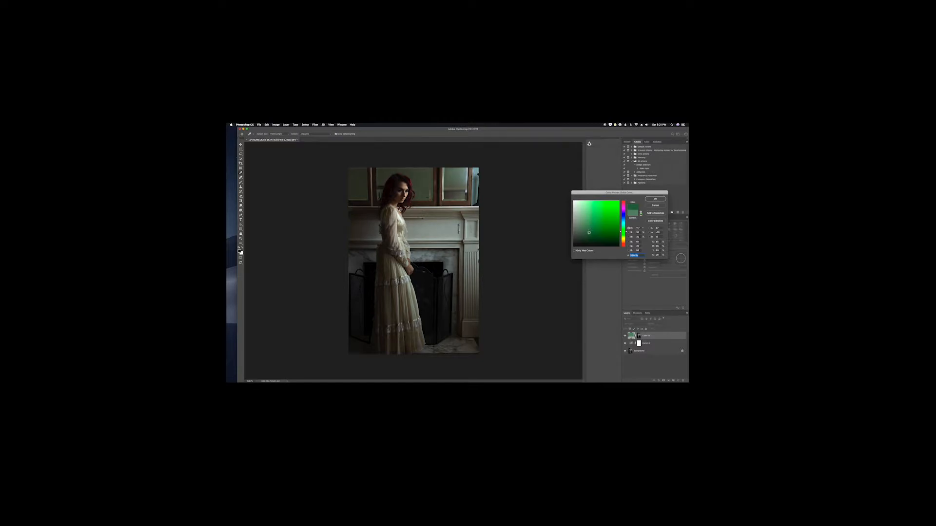
pyautogui.click(589, 215)
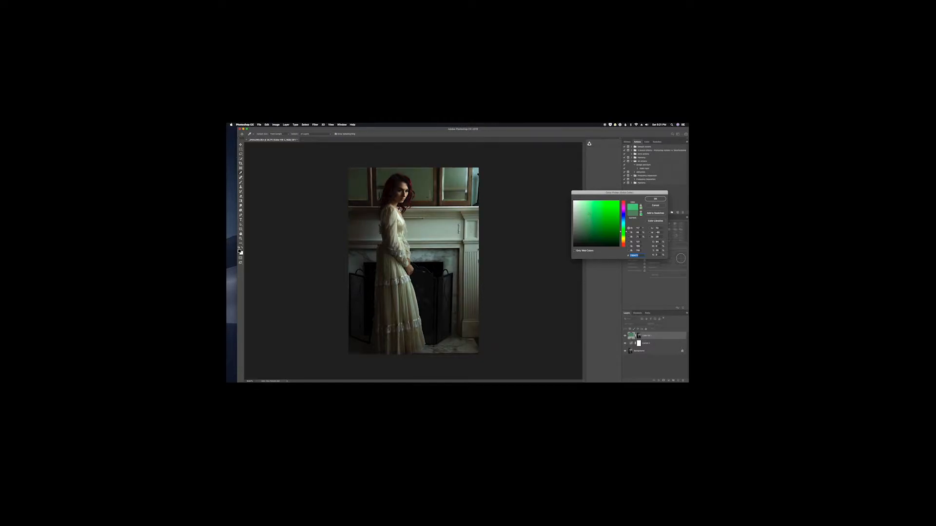
pyautogui.click(654, 199)
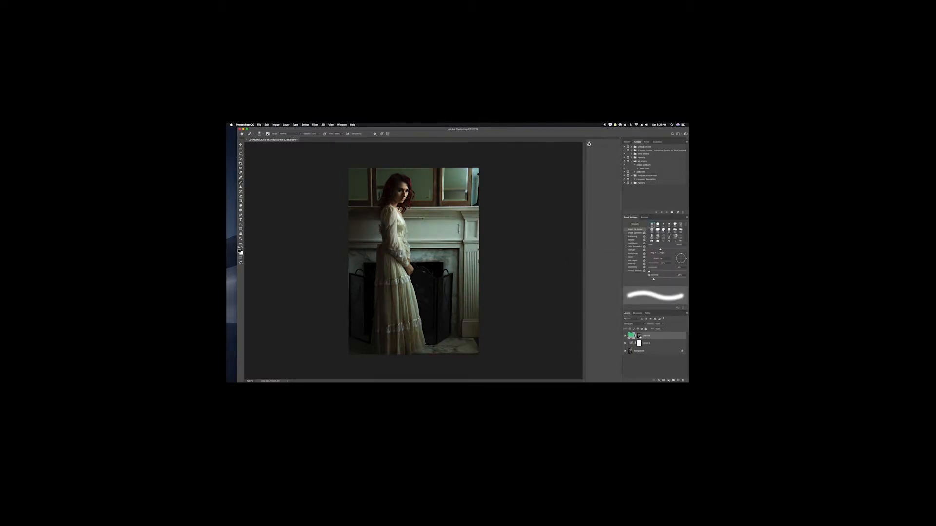
pyautogui.click(639, 336)
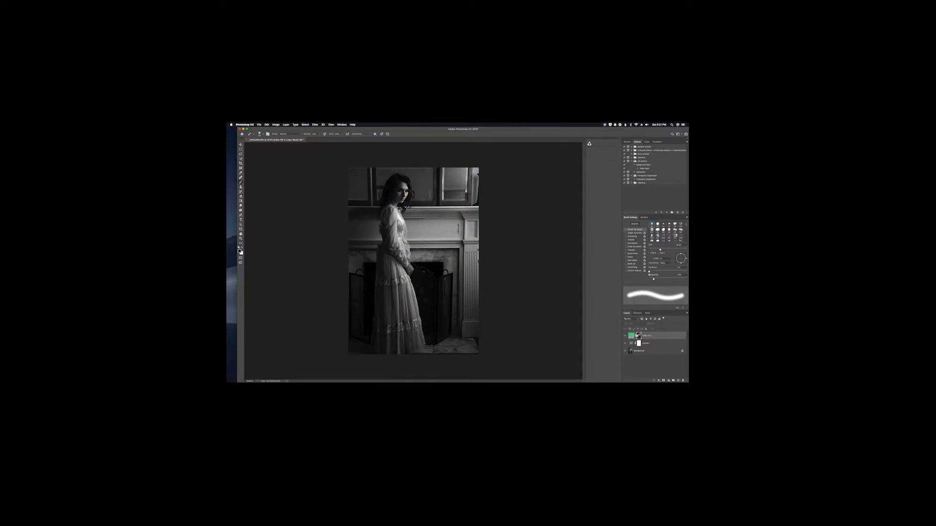
pyautogui.keyDown('alt'); pyautogui.click(639, 336); pyautogui.keyUp('alt')
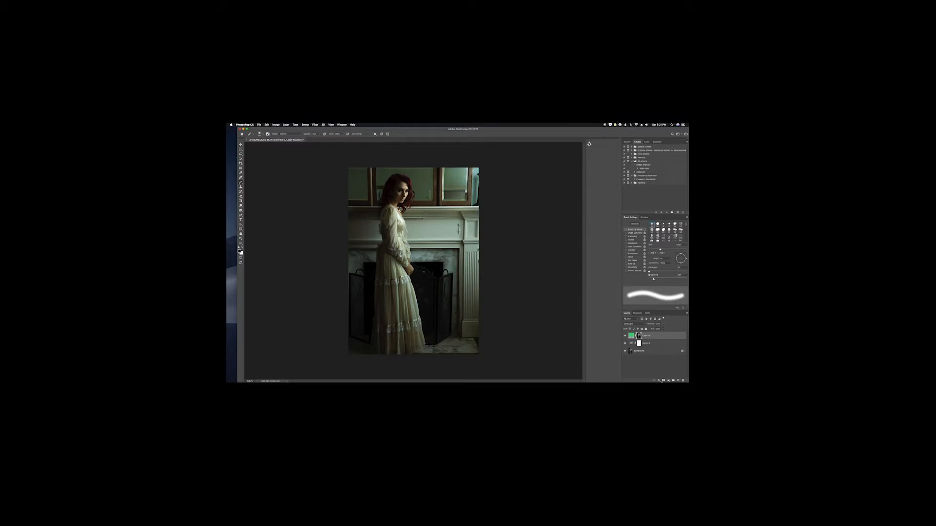
# Step: Add a Solid Color fill layer in a deep red above the green fill and set its blend mode to Soft Light
pyautogui.click(669, 381)
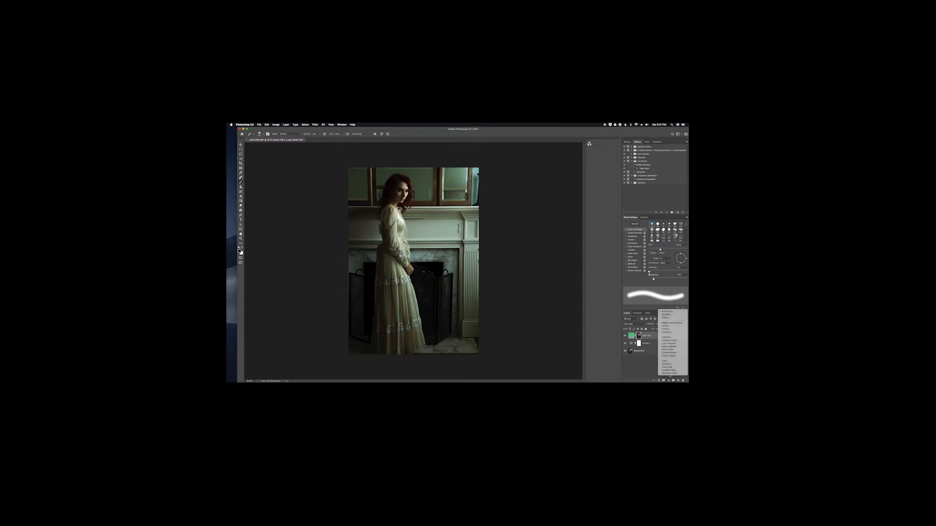
pyautogui.click(672, 312)
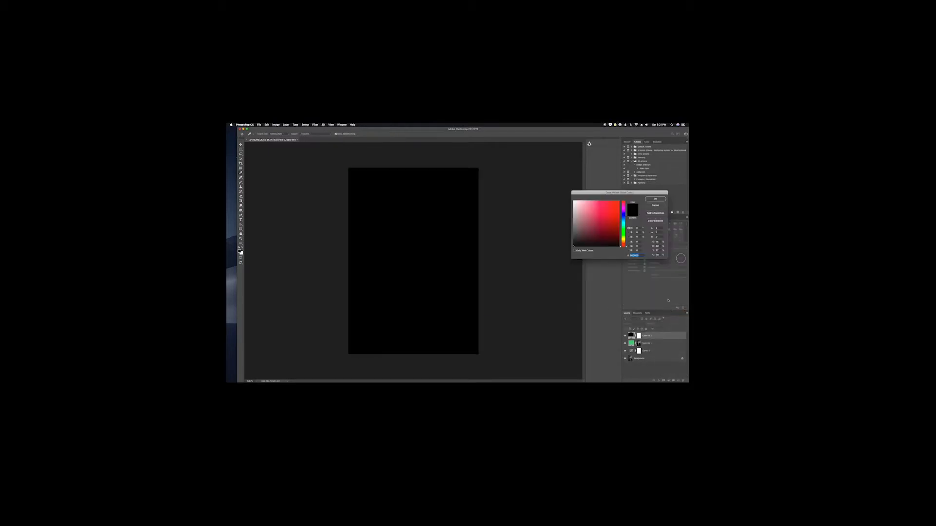
pyautogui.moveTo(624, 246); pyautogui.dragTo(608, 228)
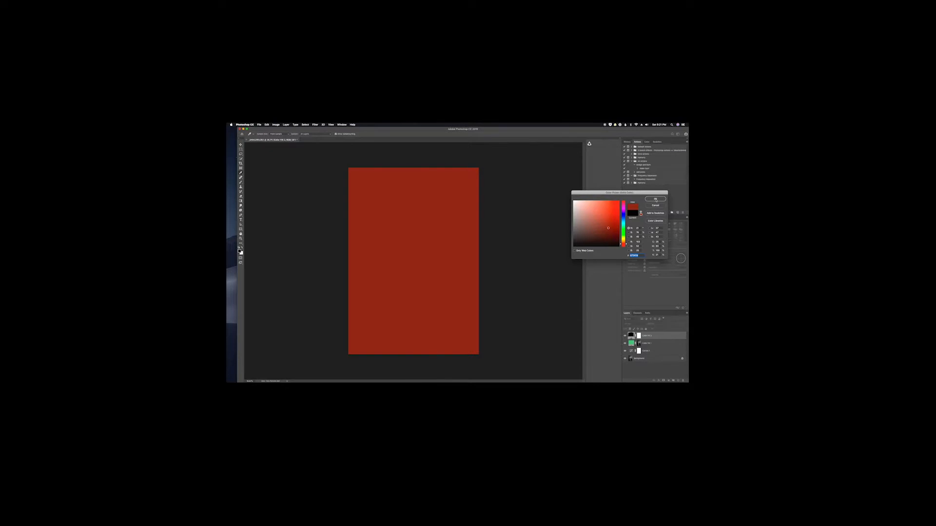
pyautogui.click(656, 199)
pyautogui.click(638, 325)
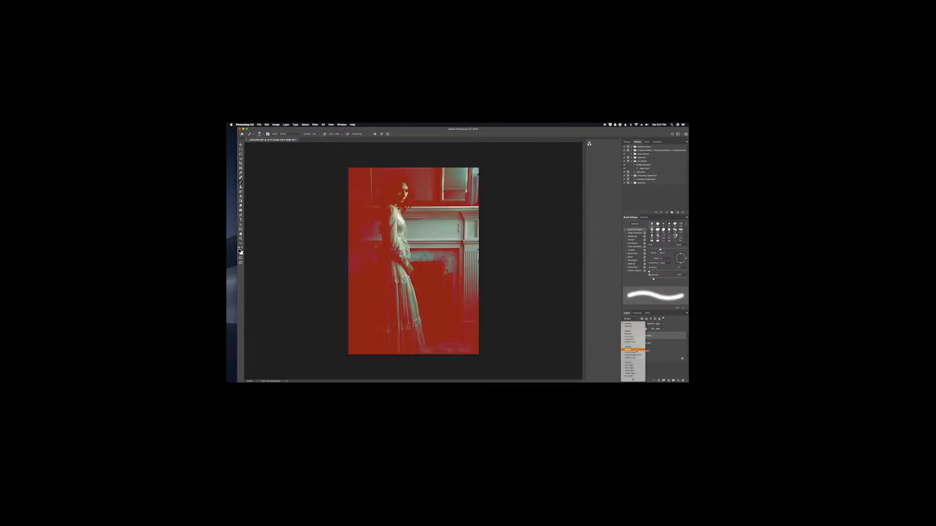
pyautogui.click(628, 365)
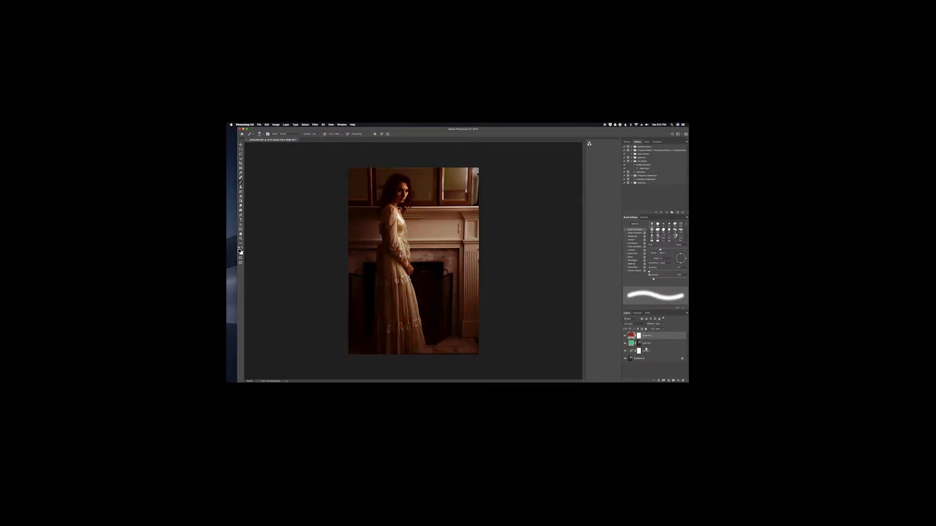
# Step: Apply the inverted merged RGB image to the red fill layer's mask
pyautogui.click(639, 336)
pyautogui.click(275, 125)
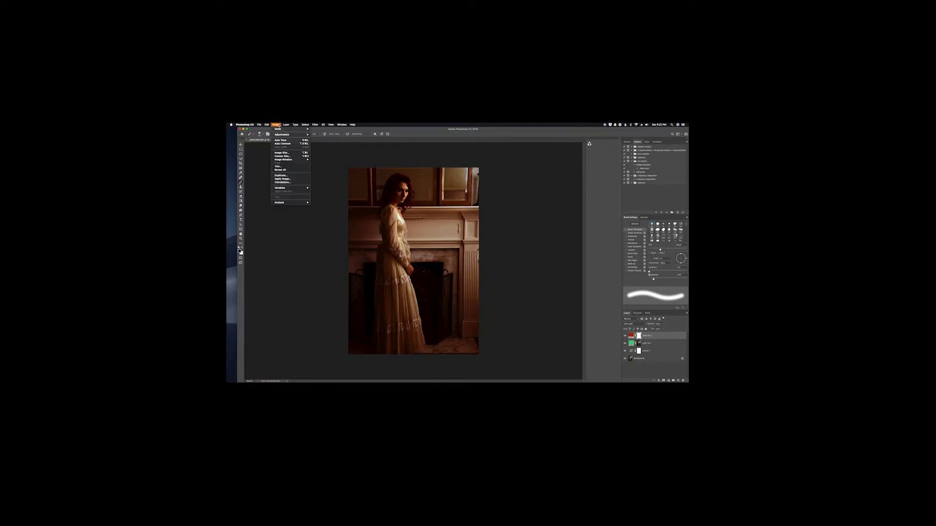
pyautogui.click(283, 179)
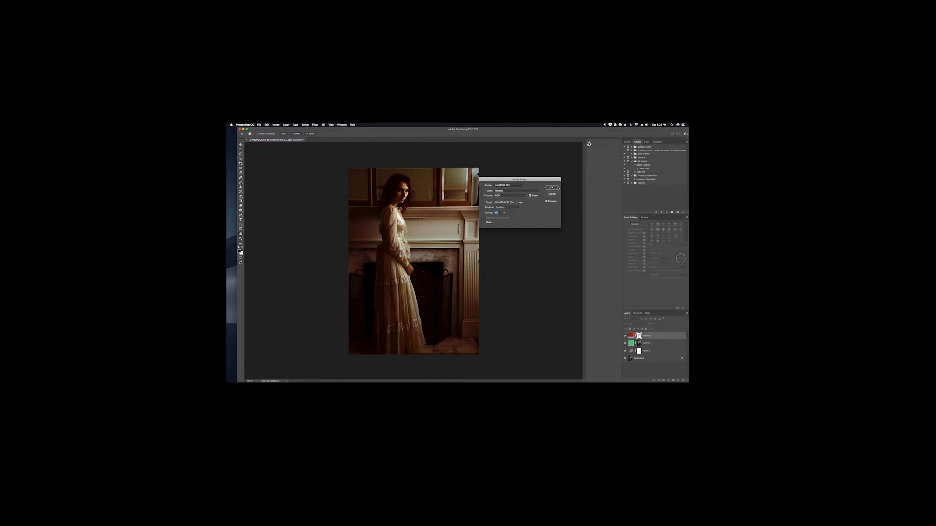
pyautogui.click(552, 187)
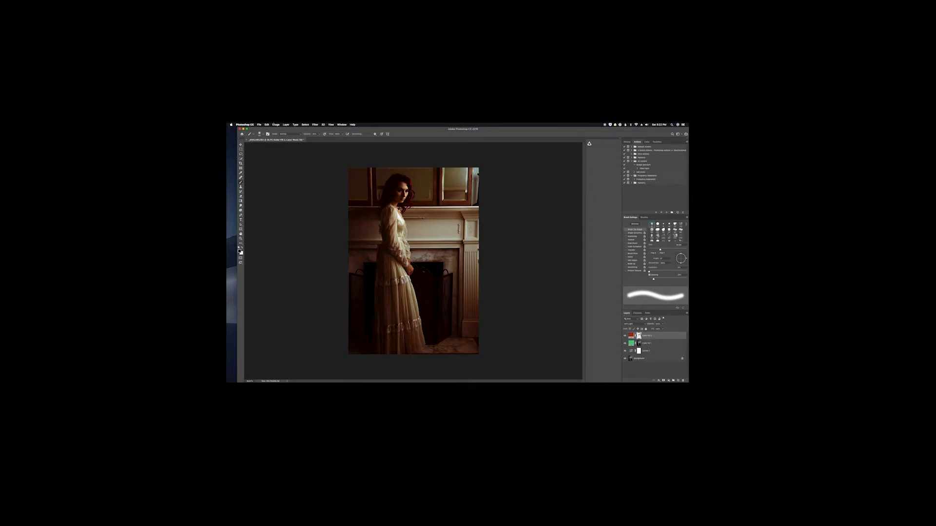
# Step: Repeat Apply Image two more times on the red fill's mask, keeping the merged RGB source inverted
pyautogui.click(274, 125)
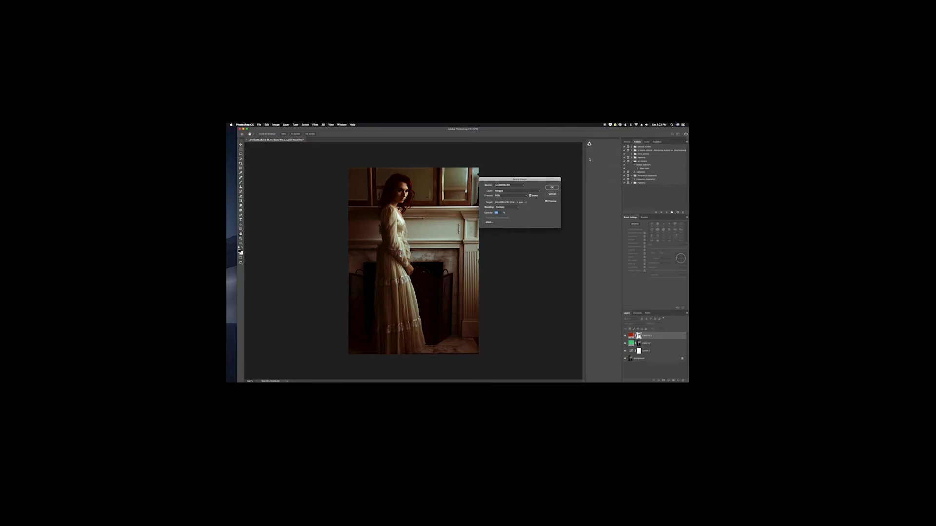
pyautogui.click(552, 187)
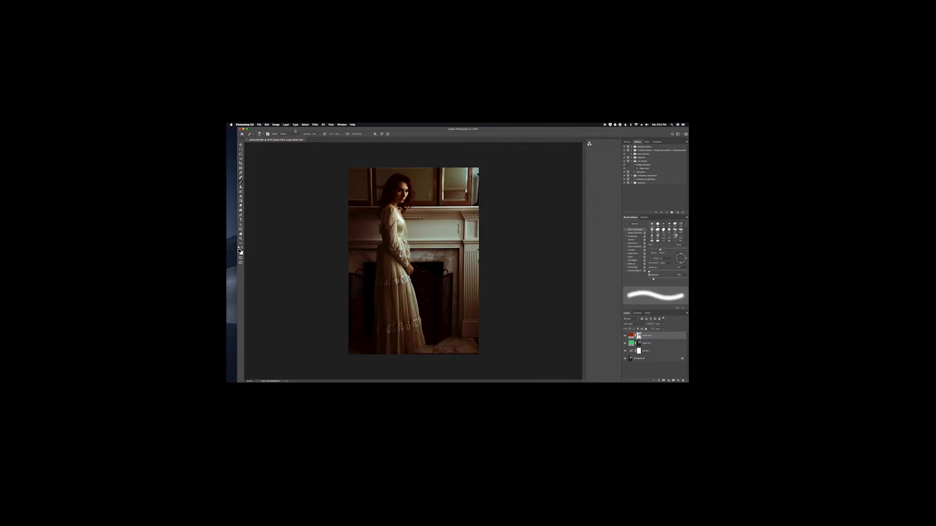
pyautogui.click(275, 125)
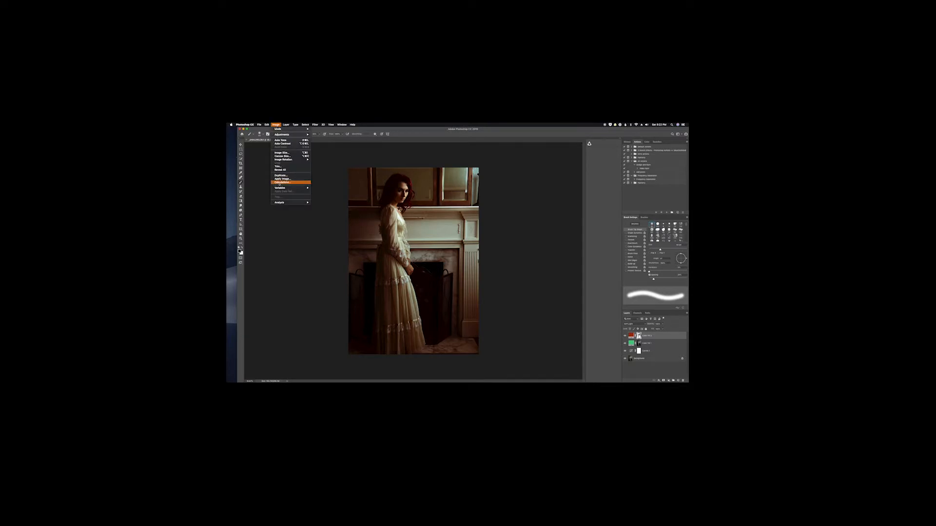
pyautogui.click(287, 179)
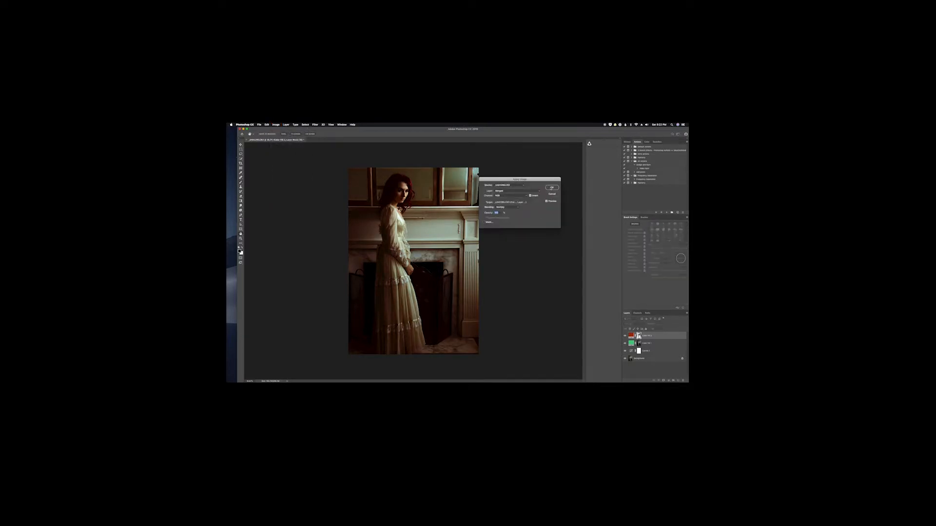
pyautogui.click(551, 188)
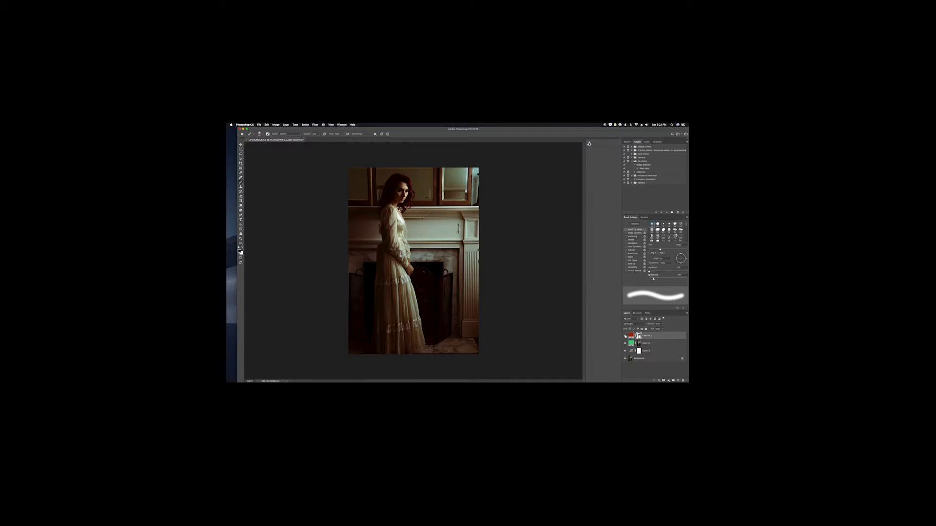
# Step: Change the red fill layer's colour to a less saturated, muted red
pyautogui.doubleClick(631, 336)
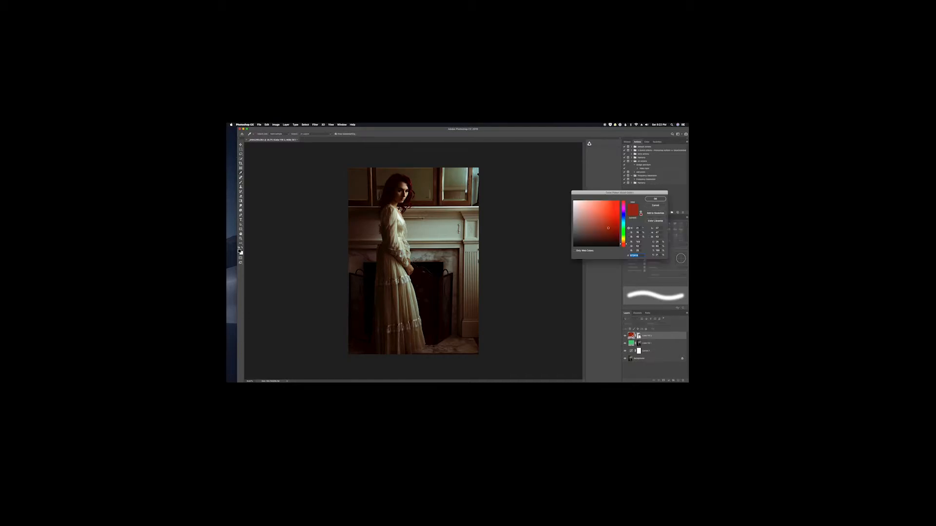
pyautogui.moveTo(598, 226); pyautogui.dragTo(593, 226)
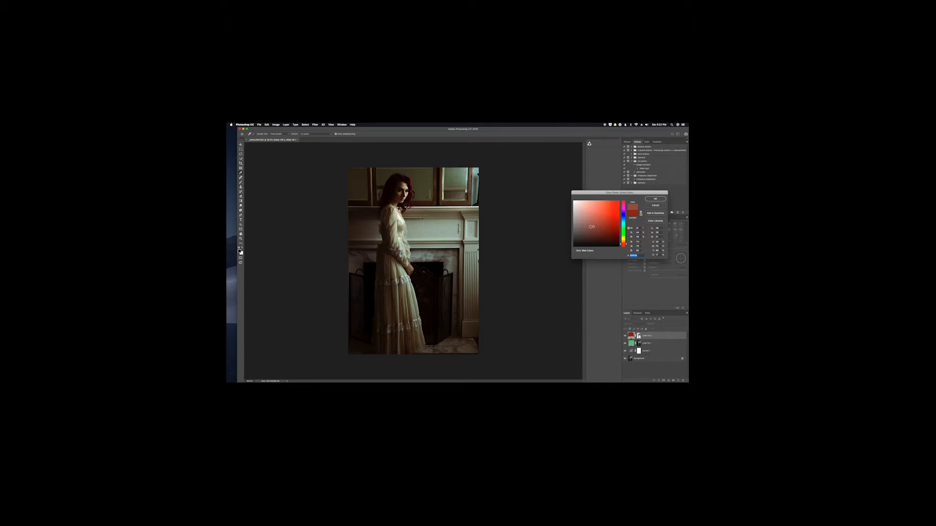
pyautogui.click(655, 198)
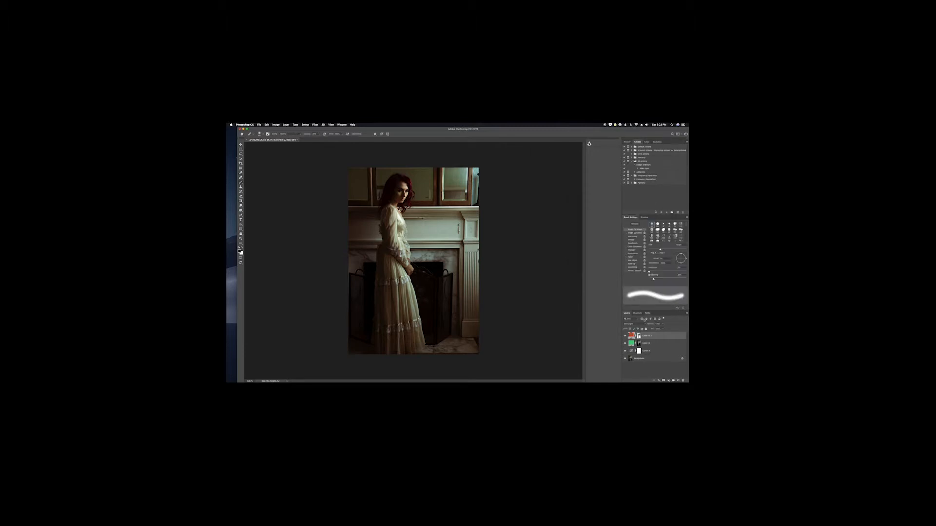
# Step: Compare the portrait with and without the red fill layer, leaving the layer visible
pyautogui.click(625, 336)
pyautogui.click(624, 336)
pyautogui.click(625, 336)
pyautogui.click(625, 337)
pyautogui.click(625, 337)
pyautogui.click(625, 337)
pyautogui.click(625, 336)
pyautogui.click(625, 337)
pyautogui.click(625, 336)
pyautogui.click(625, 336)
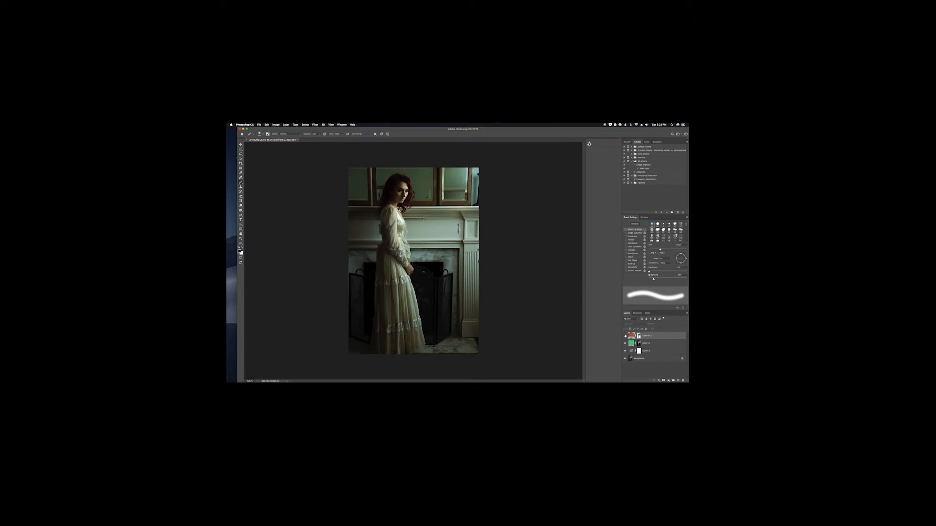
pyautogui.click(625, 337)
pyautogui.click(625, 336)
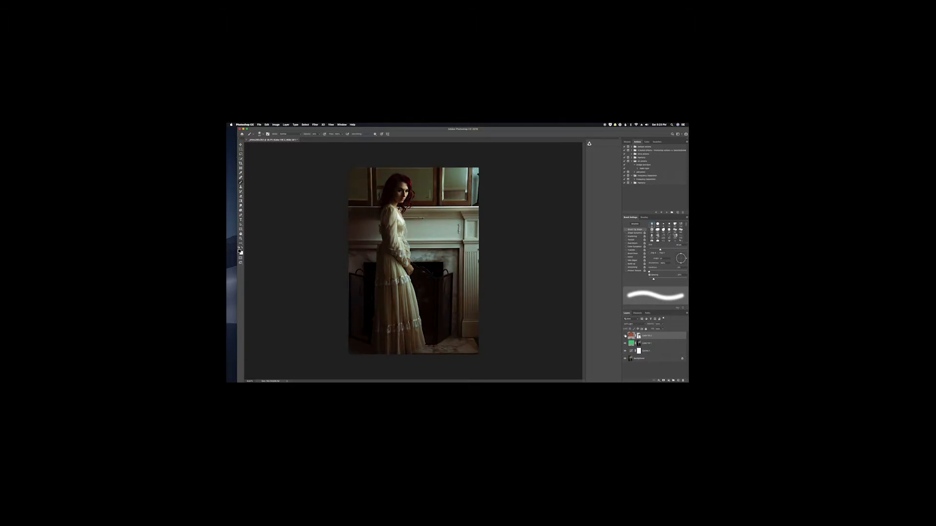
# Step: Target the red fill layer's mask with a larger brush and compare the portrait with that layer hidden and shown
pyautogui.click(638, 335)
pyautogui.press(']')
pyautogui.press(']')
pyautogui.press(']')
pyautogui.press(']')
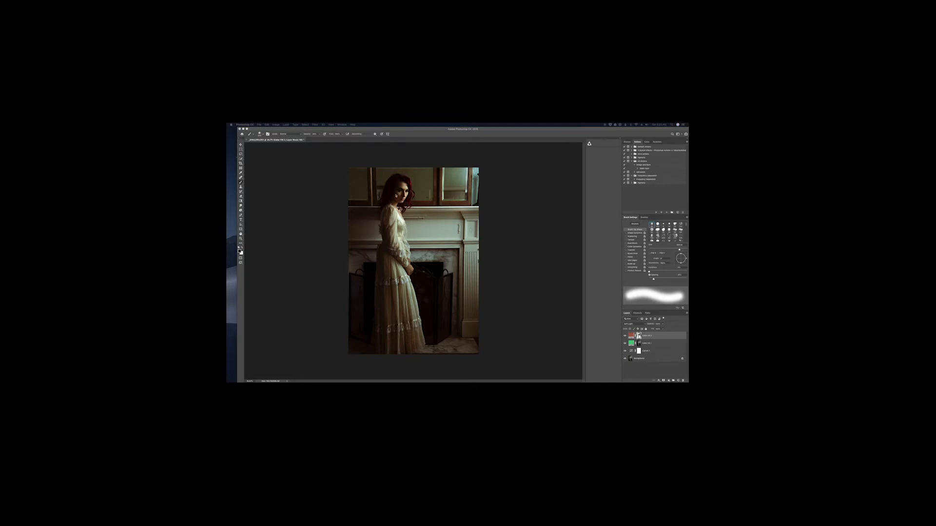
pyautogui.click(495, 195)
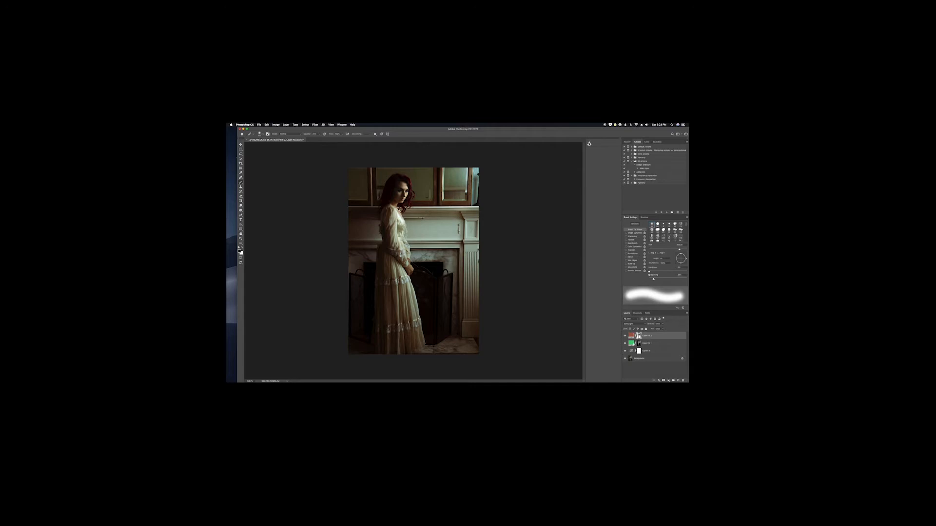
pyautogui.click(625, 336)
pyautogui.click(624, 336)
# Step: Change the green fill layer's colour to a more vivid, saturated green
pyautogui.doubleClick(631, 343)
pyautogui.moveTo(589, 227); pyautogui.dragTo(597, 213)
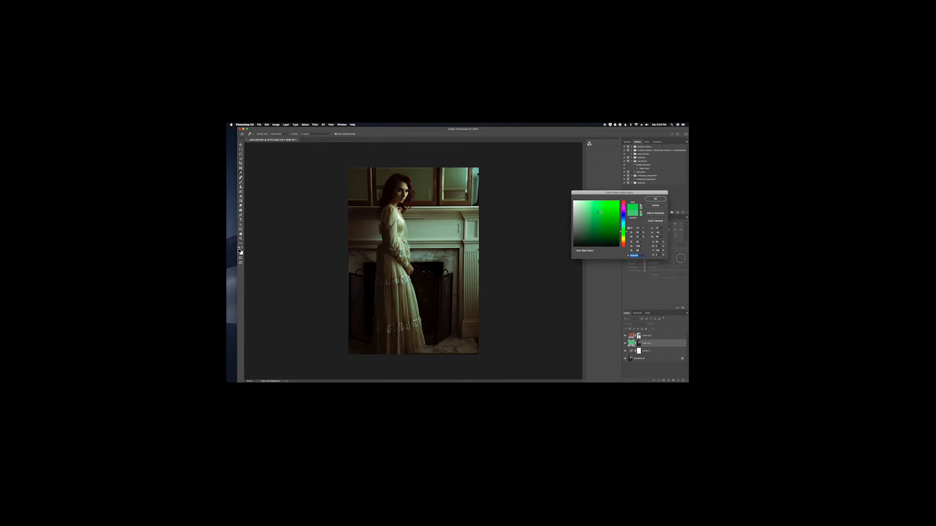
pyautogui.click(655, 199)
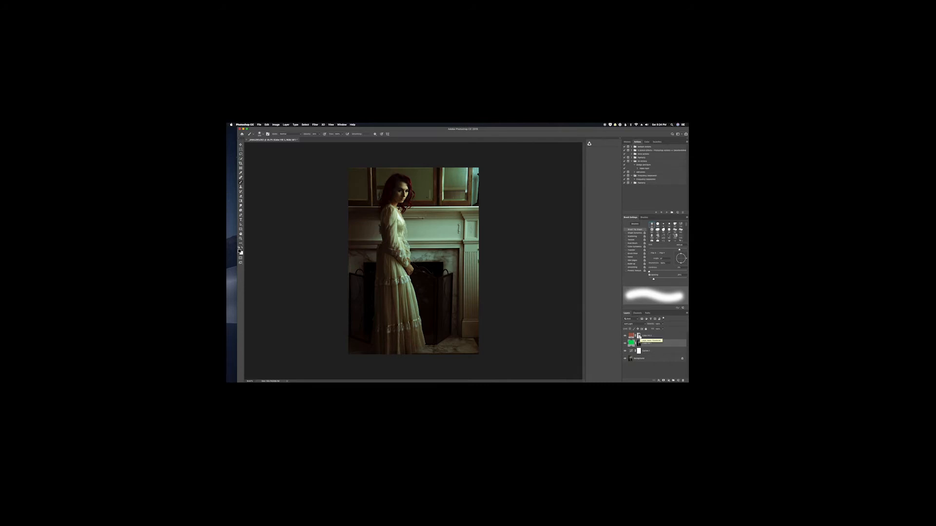
# Step: Run the dodge and burn action to add its layer above the red fill layer
pyautogui.click(661, 337)
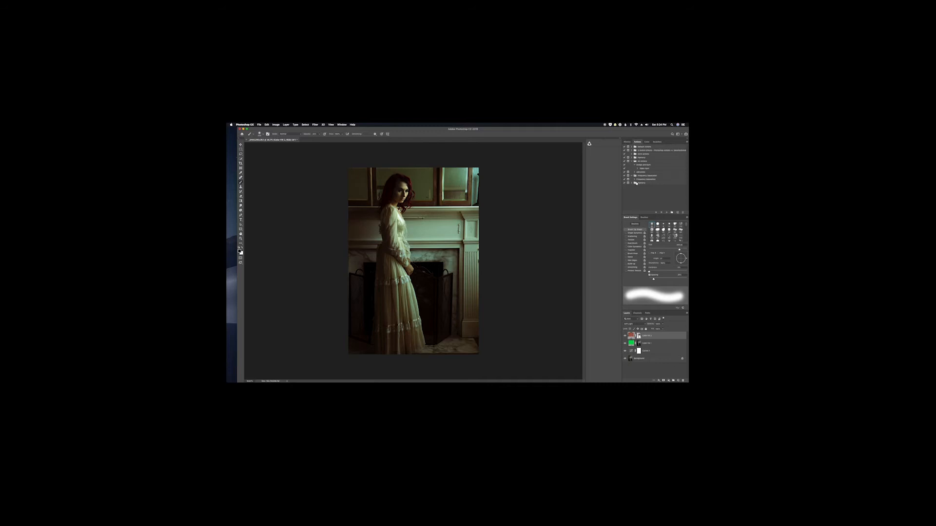
pyautogui.click(642, 165)
pyautogui.click(667, 213)
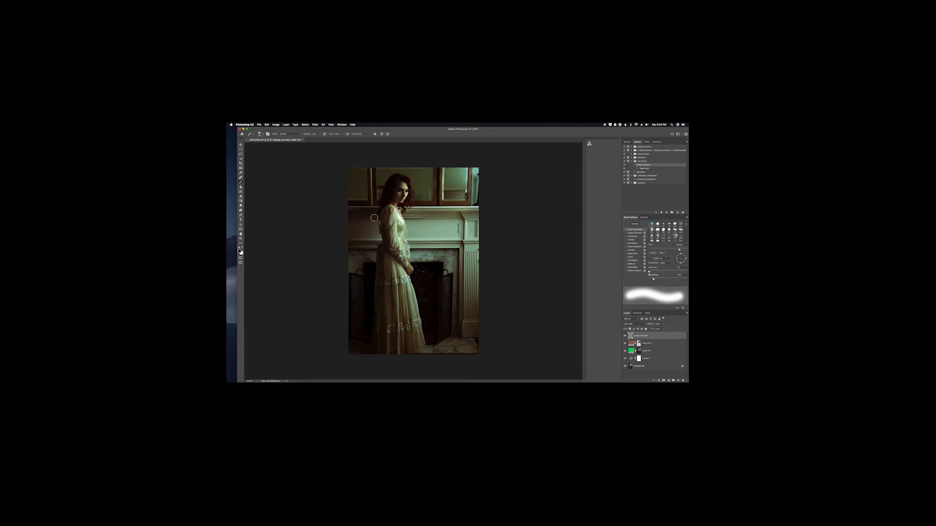
# Step: Darken the portrait's right edge from top to bottom on the dodge and burn layer with an enlarged brush
pyautogui.press(']')
pyautogui.press(']')
pyautogui.press(']')
pyautogui.press(']')
pyautogui.moveTo(486, 171)
pyautogui.mouseDown()
pyautogui.moveTo(463, 170)
pyautogui.moveTo(482, 168)
pyautogui.moveTo(478, 176)
pyautogui.moveTo(493, 189)
pyautogui.moveTo(468, 195)
pyautogui.moveTo(490, 165)
pyautogui.moveTo(471, 165)
pyautogui.moveTo(483, 165)
pyautogui.moveTo(487, 237)
pyautogui.moveTo(479, 339)
pyautogui.moveTo(460, 354)
pyautogui.moveTo(478, 359)
pyautogui.mouseUp()
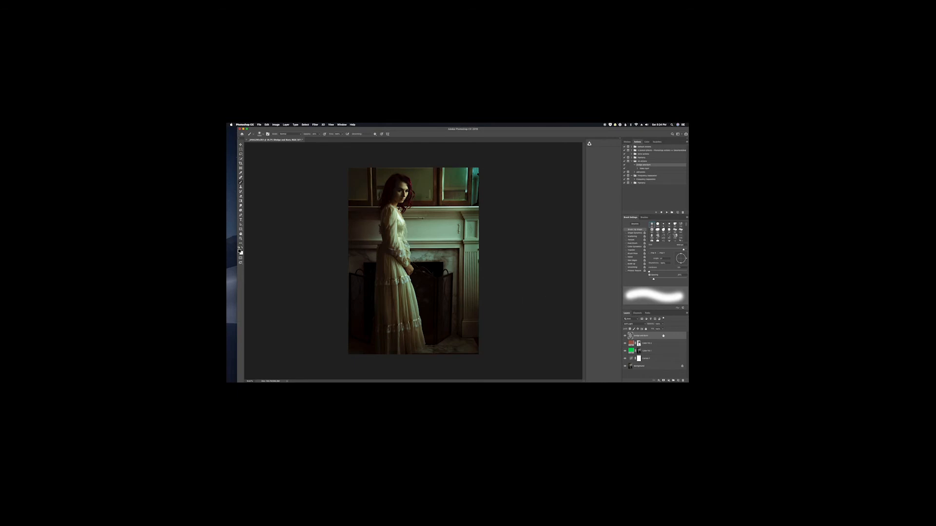
# Step: Group all layers above the background and compare the portrait with the group hidden and shown
pyautogui.keyDown('shift'); pyautogui.click(659, 358); pyautogui.keyUp('shift')
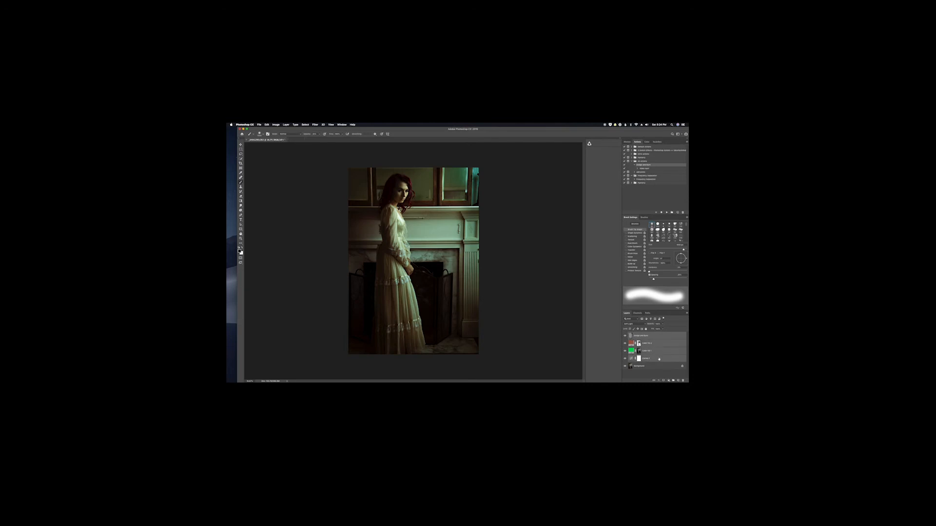
pyautogui.press('super+g')
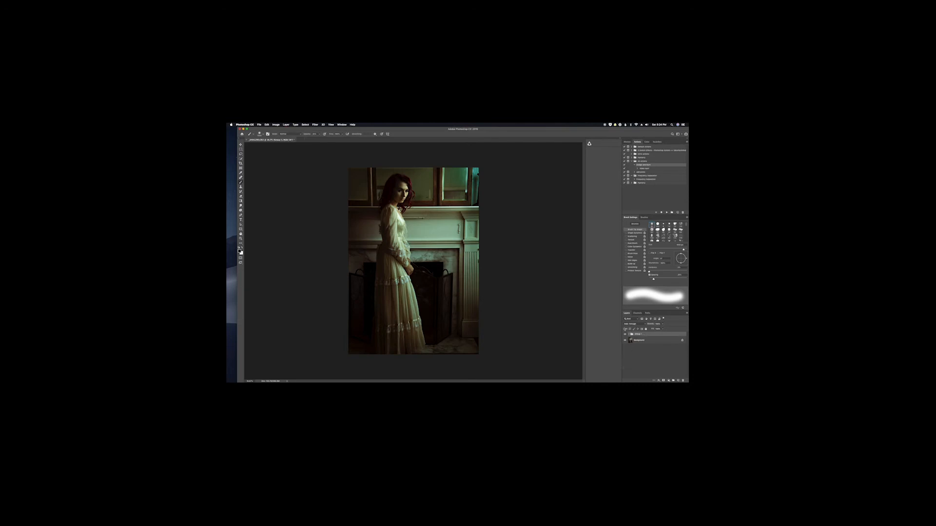
pyautogui.click(625, 335)
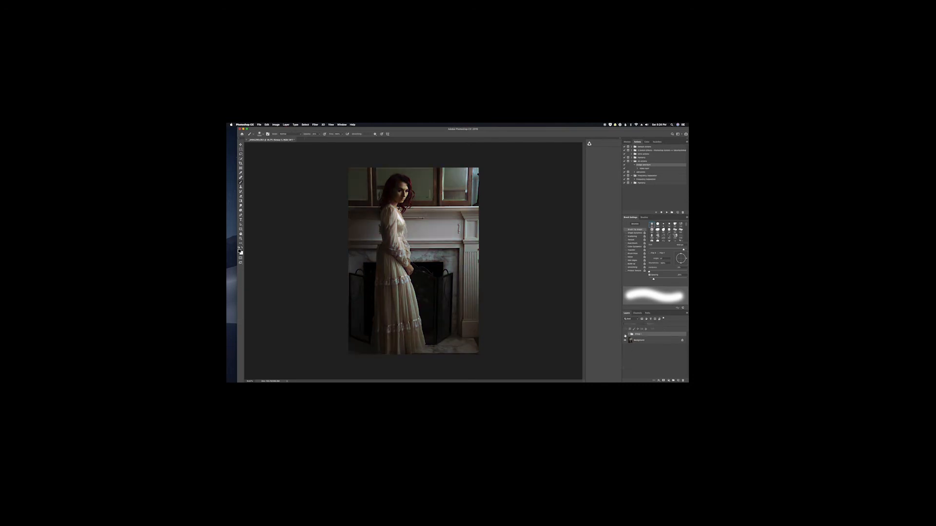
pyautogui.click(625, 335)
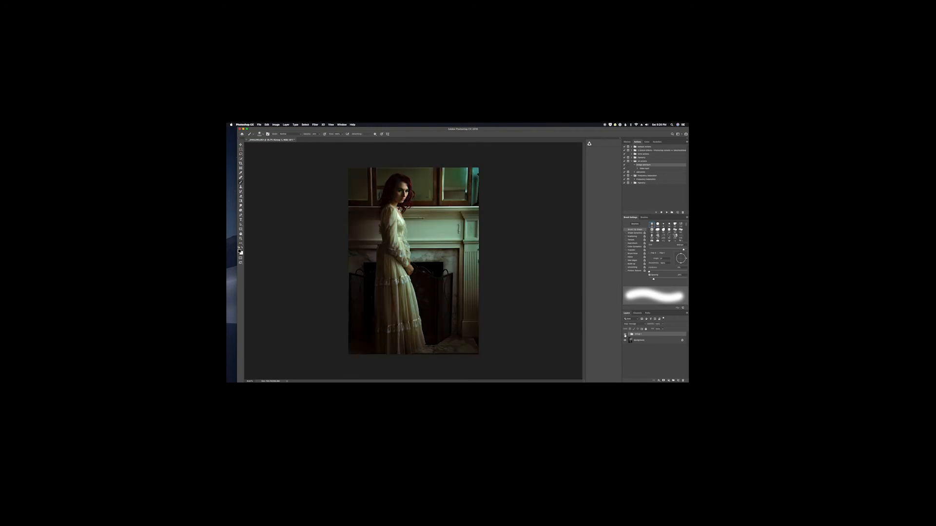